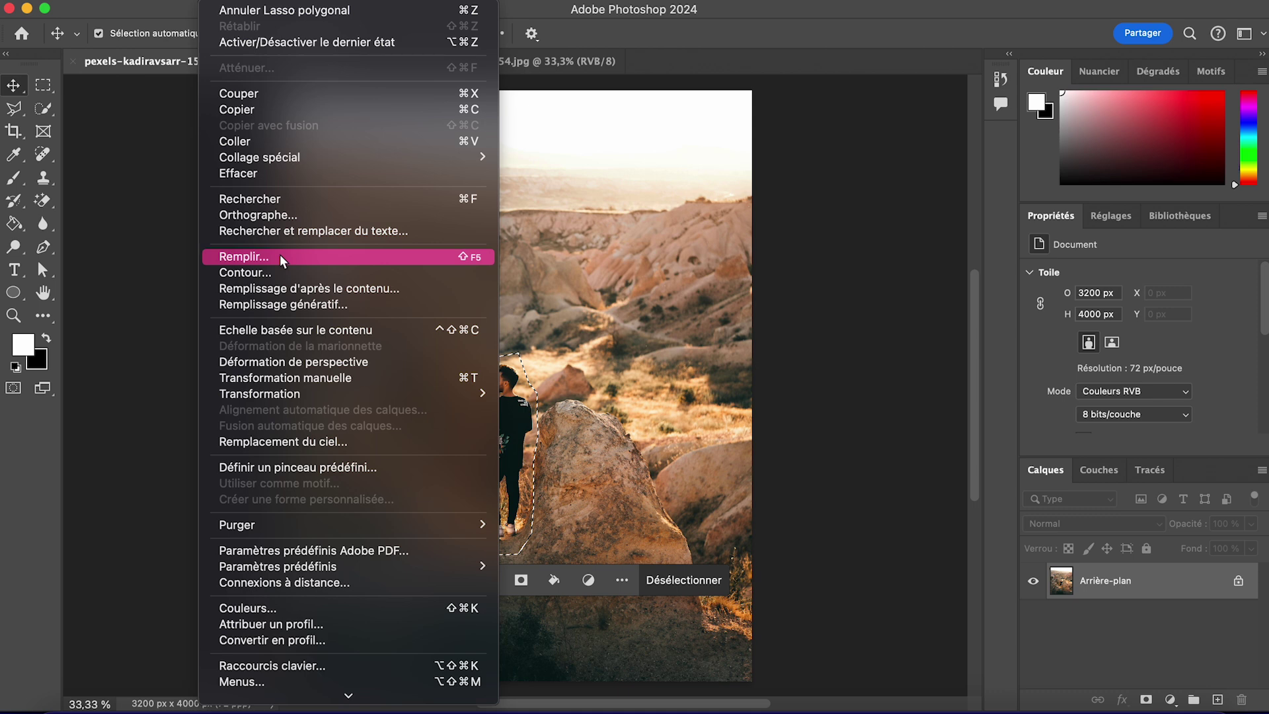
# Fill the selection around the standing man using Contenu pris en compte, and clear the selection.
pyautogui.click(279, 256)
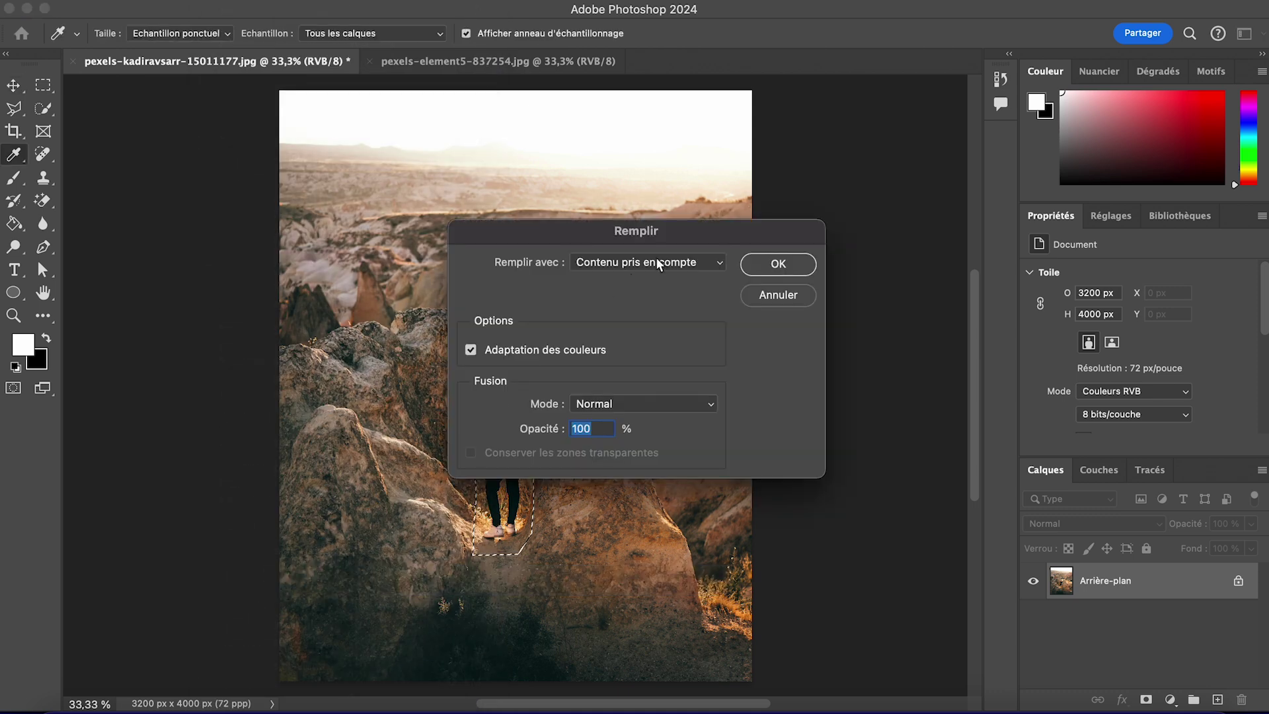
pyautogui.click(658, 263)
pyautogui.click(616, 260)
pyautogui.click(780, 264)
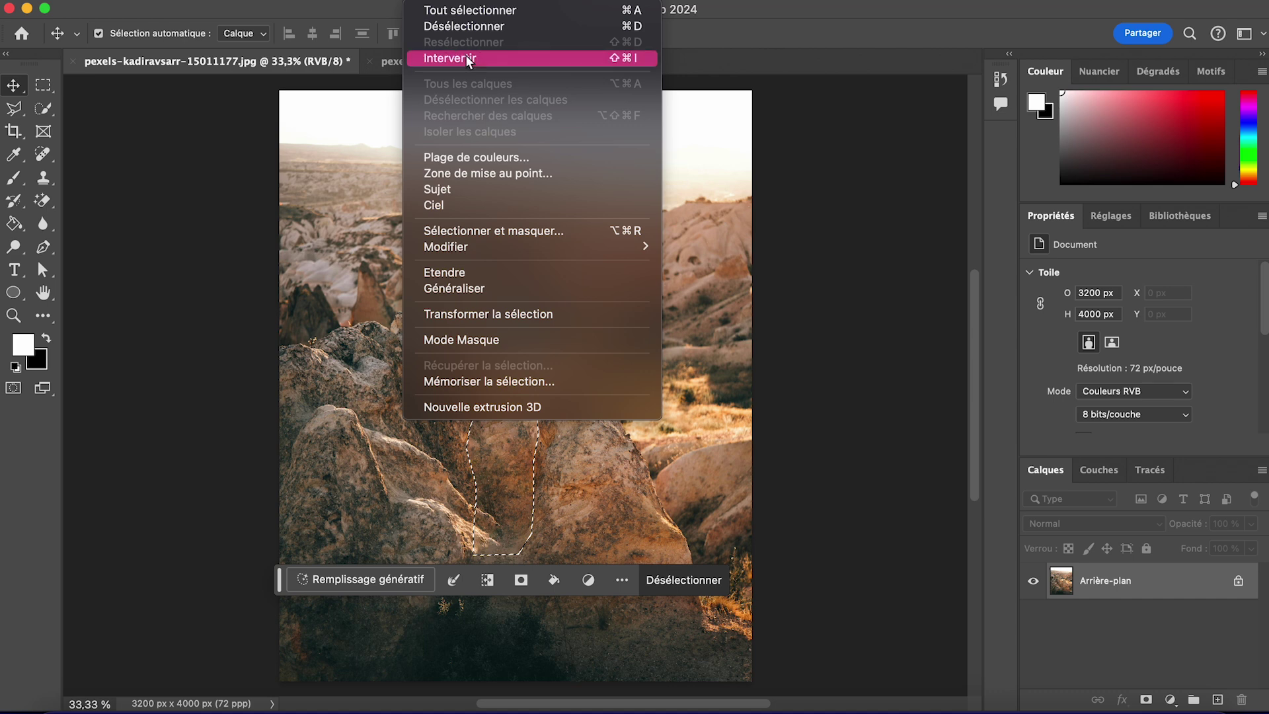
pyautogui.click(466, 54)
# Outline the leftover artifact beside the large rock, where the man's head was, with the Polygonal Lasso.
pyautogui.scroll(5, 522, 411)
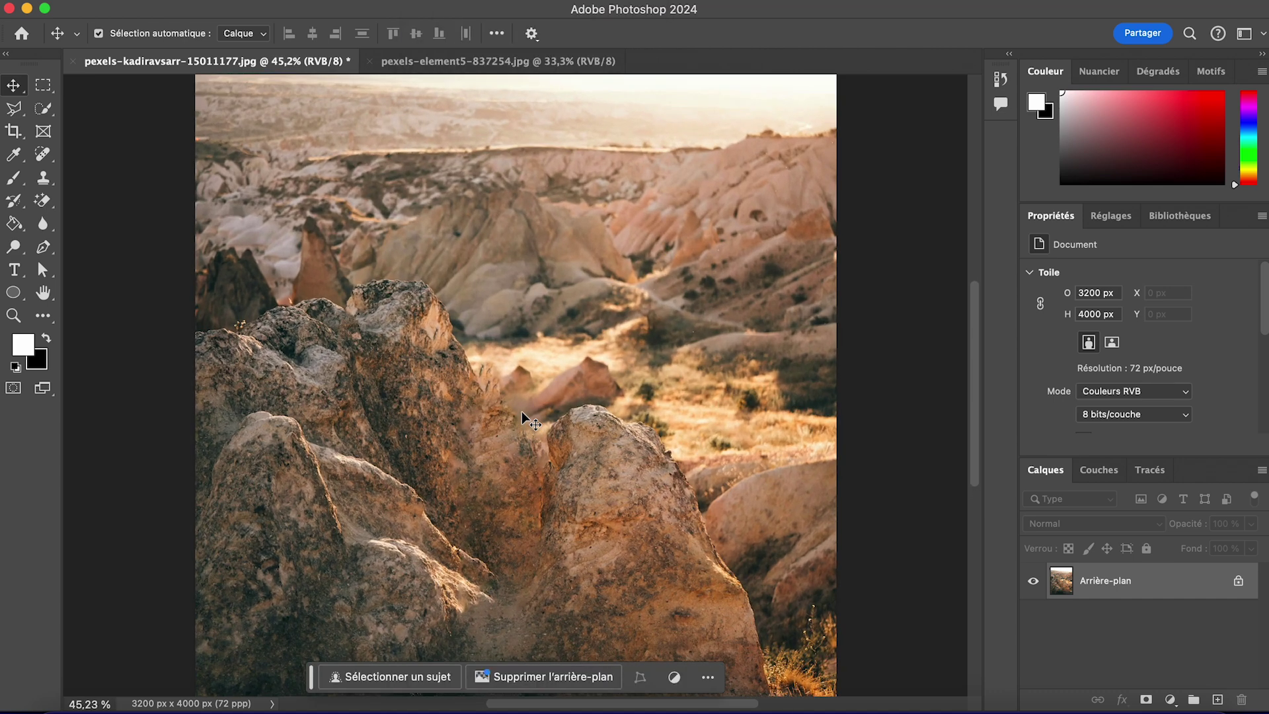
pyautogui.scroll(3, 522, 410)
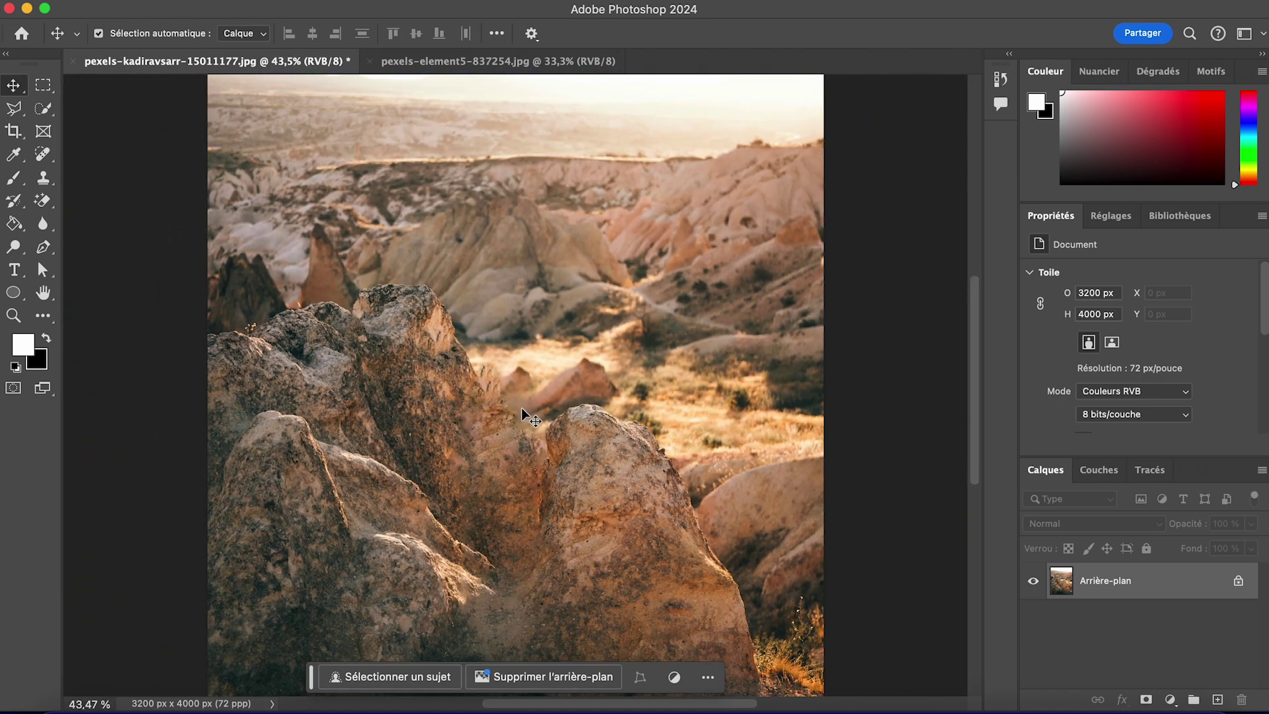
pyautogui.scroll(4, 522, 409)
pyautogui.scroll(5, 520, 409)
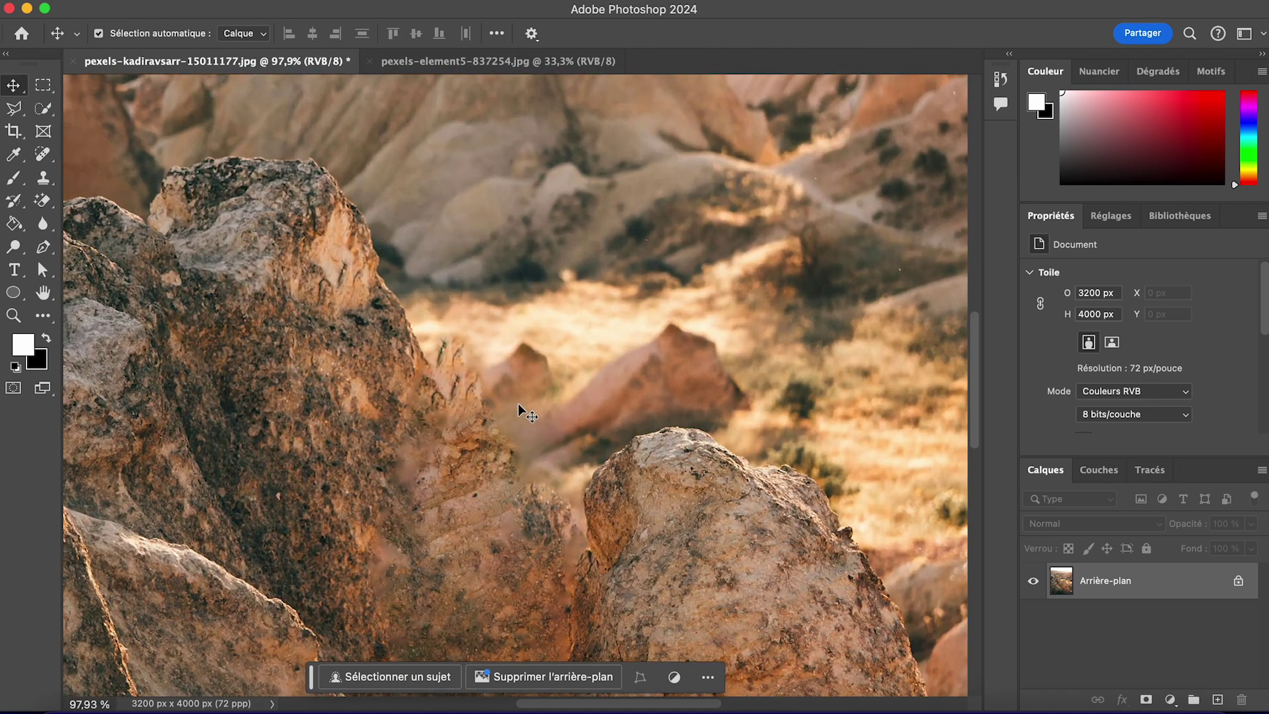
pyautogui.click(14, 108)
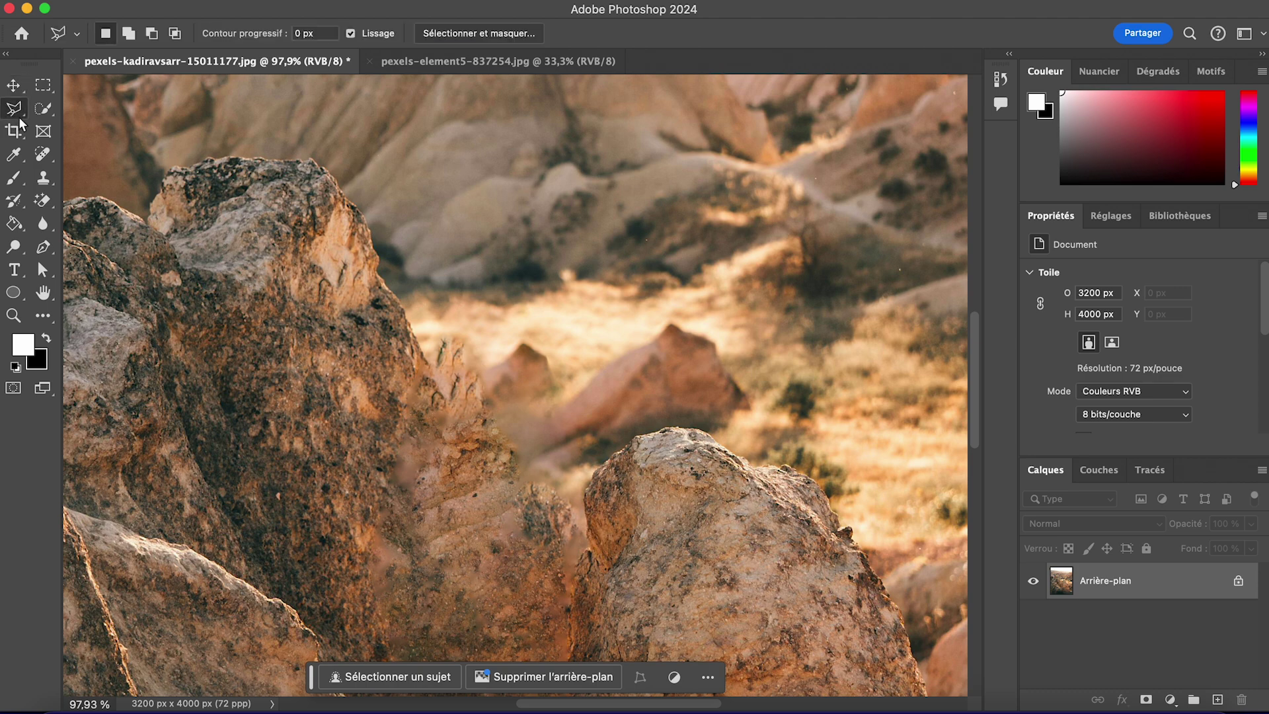
pyautogui.click(425, 329)
pyautogui.click(437, 387)
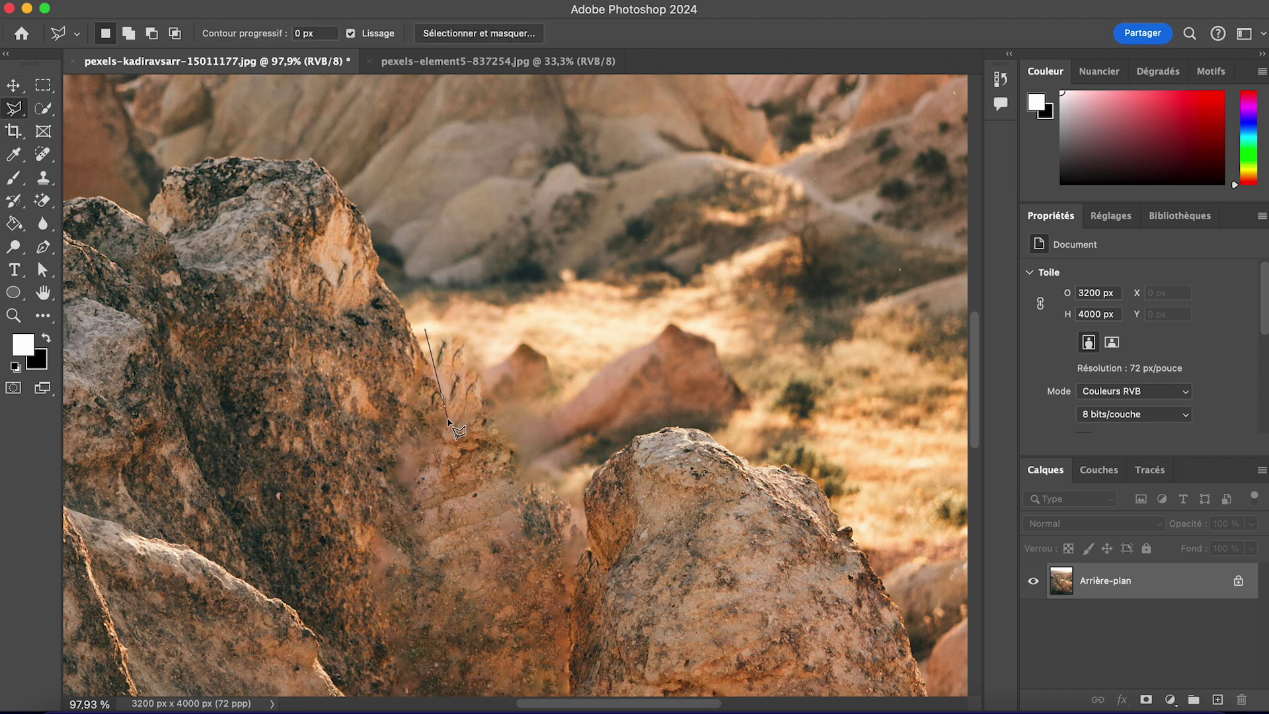
pyautogui.click(468, 428)
pyautogui.click(510, 434)
pyautogui.click(520, 411)
pyautogui.click(485, 333)
pyautogui.click(428, 329)
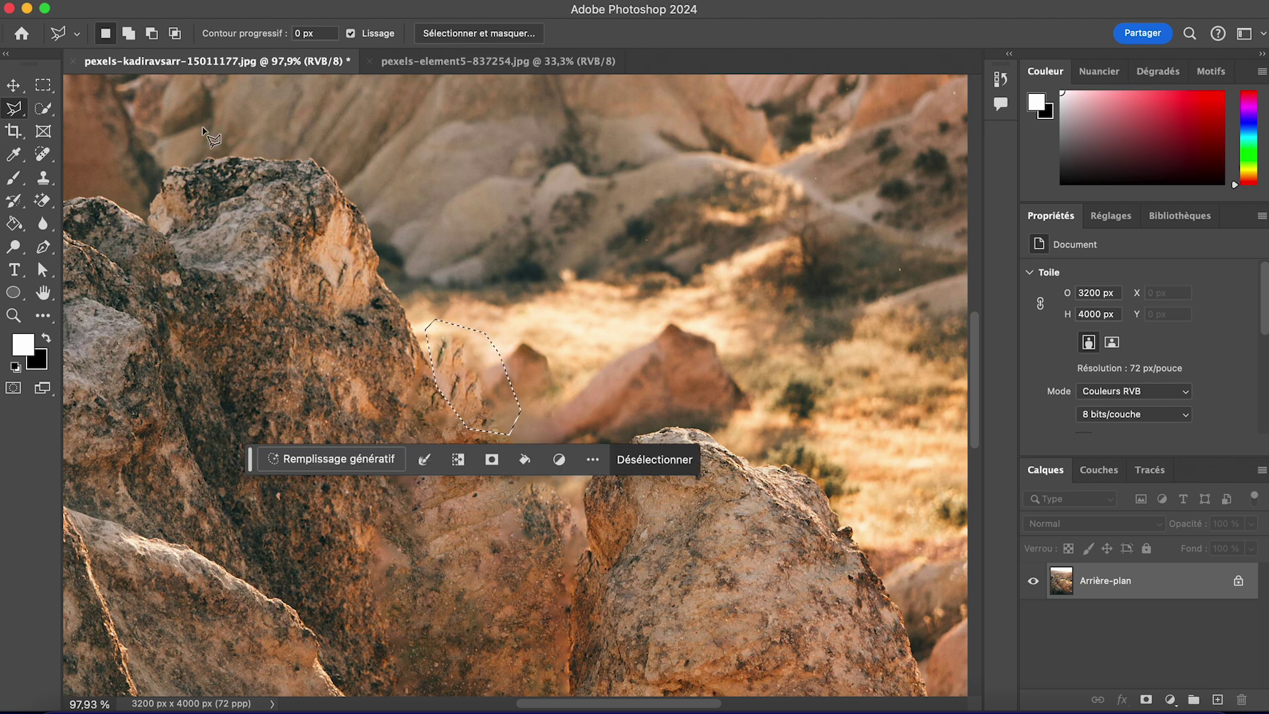
# Fill the outlined artifact using Contenu pris en compte at 100% opacity, and clear the selection.
pyautogui.press('v')
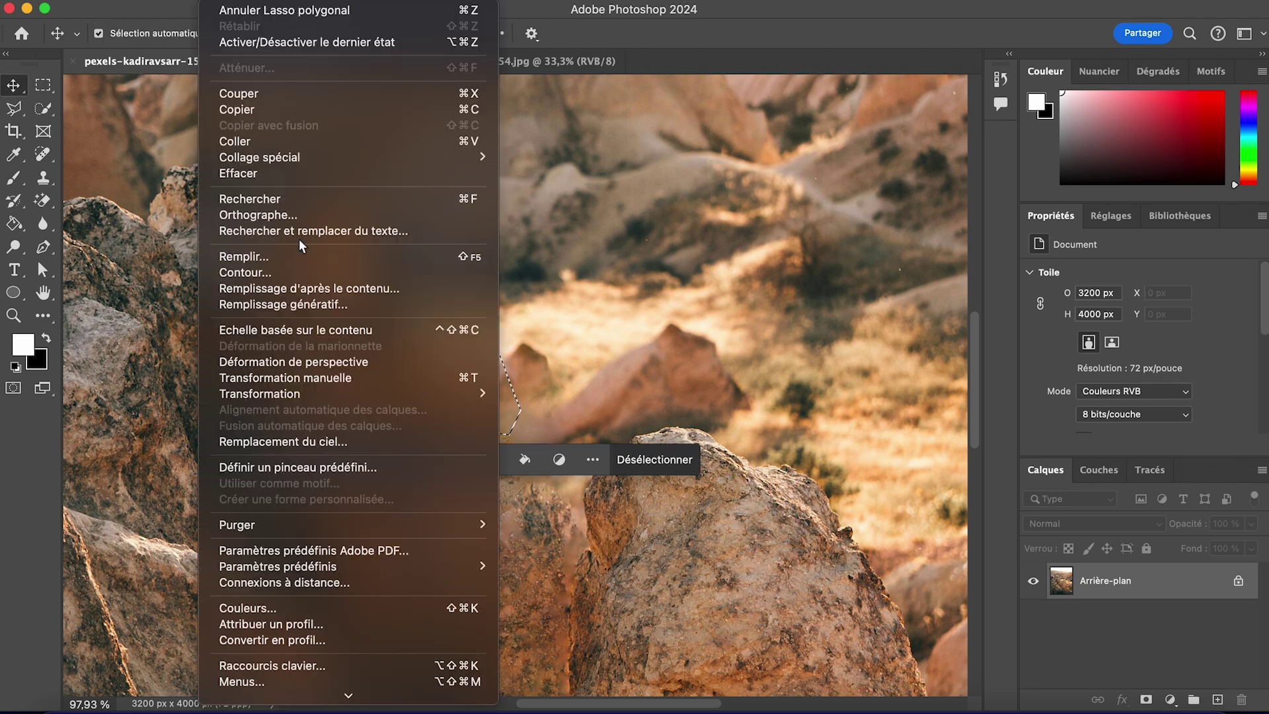
pyautogui.click(283, 256)
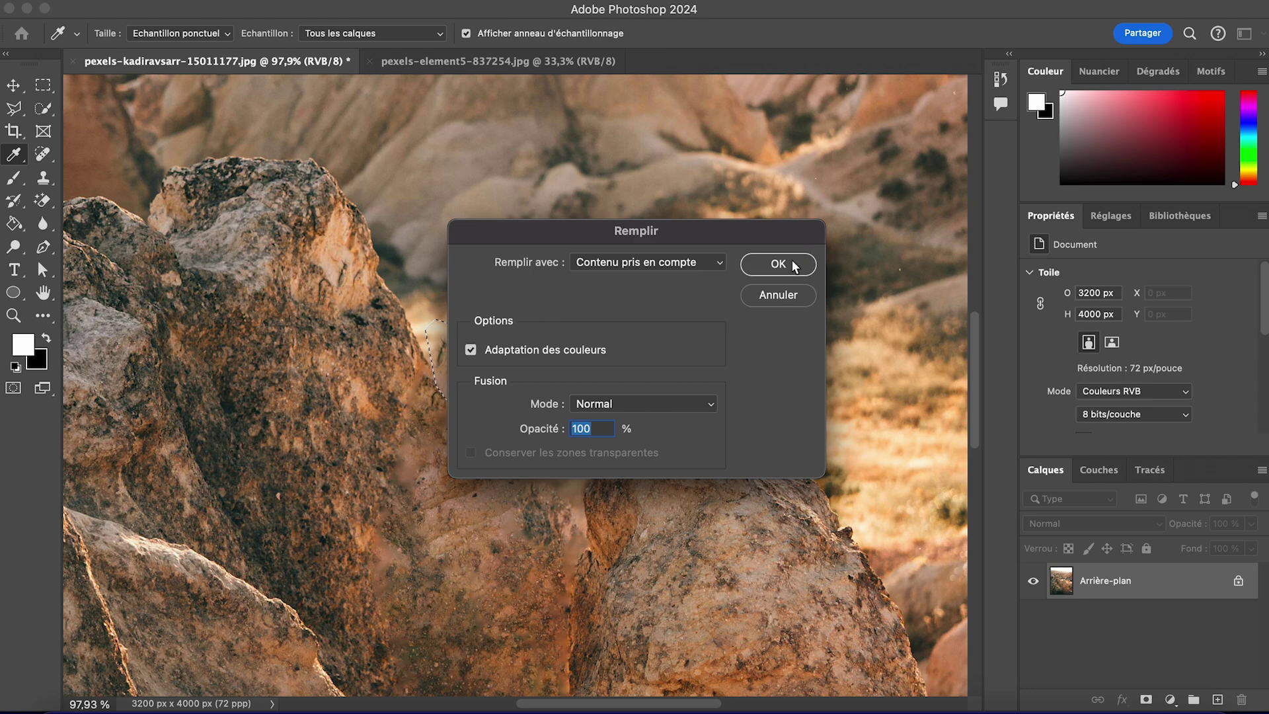
pyautogui.click(792, 259)
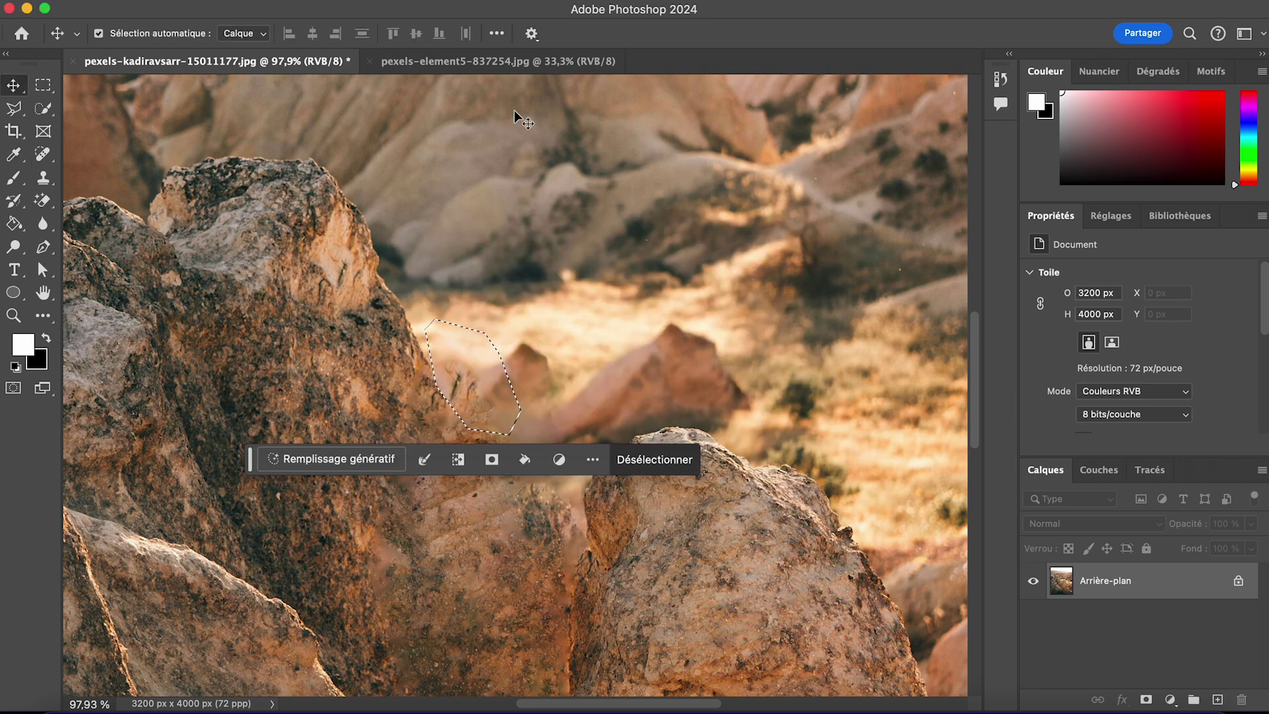
pyautogui.click(423, 0)
pyautogui.click(446, 22)
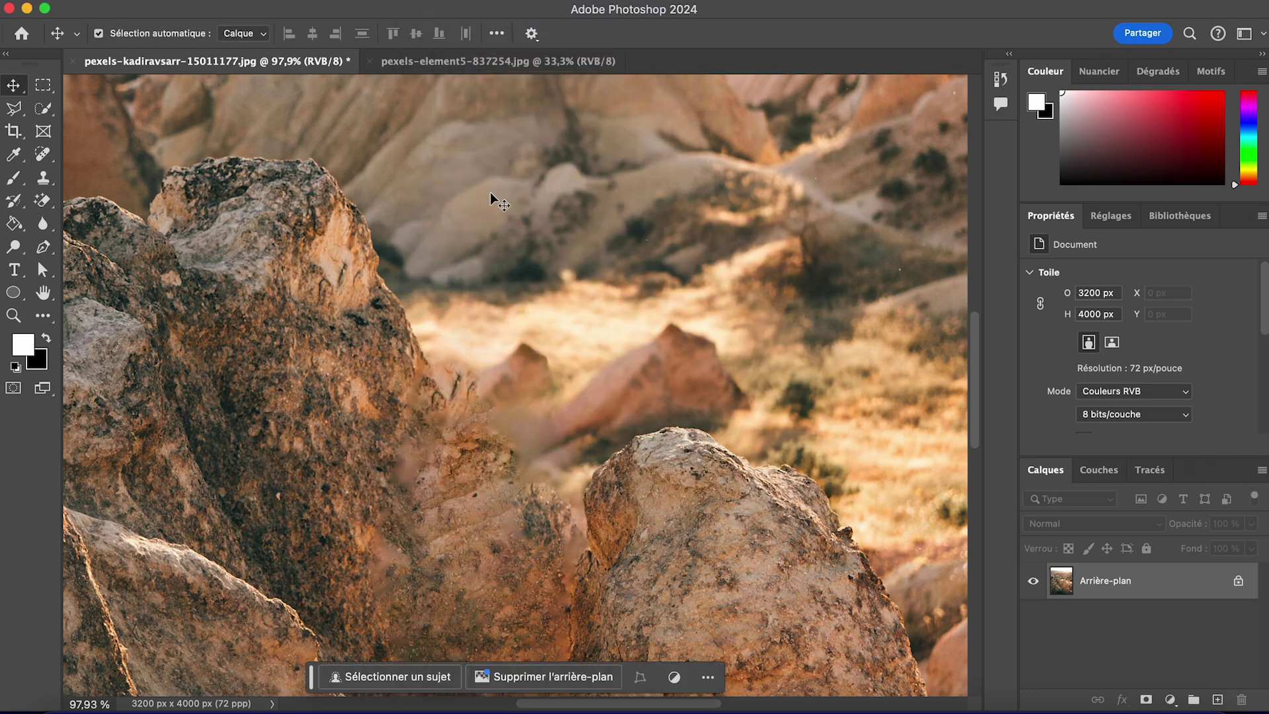
# Undo the content-aware fills and their selections to bring the man back into the photo.
pyautogui.scroll(-5, 490, 192)
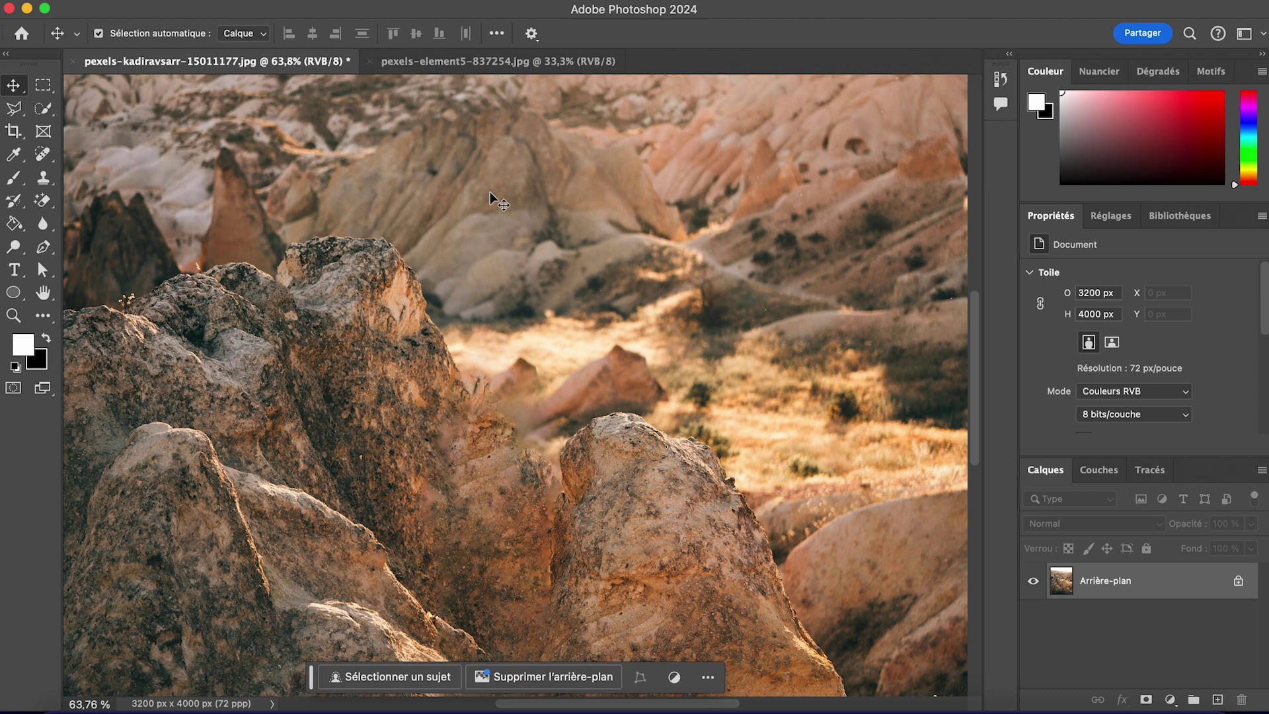
pyautogui.scroll(-8, 490, 192)
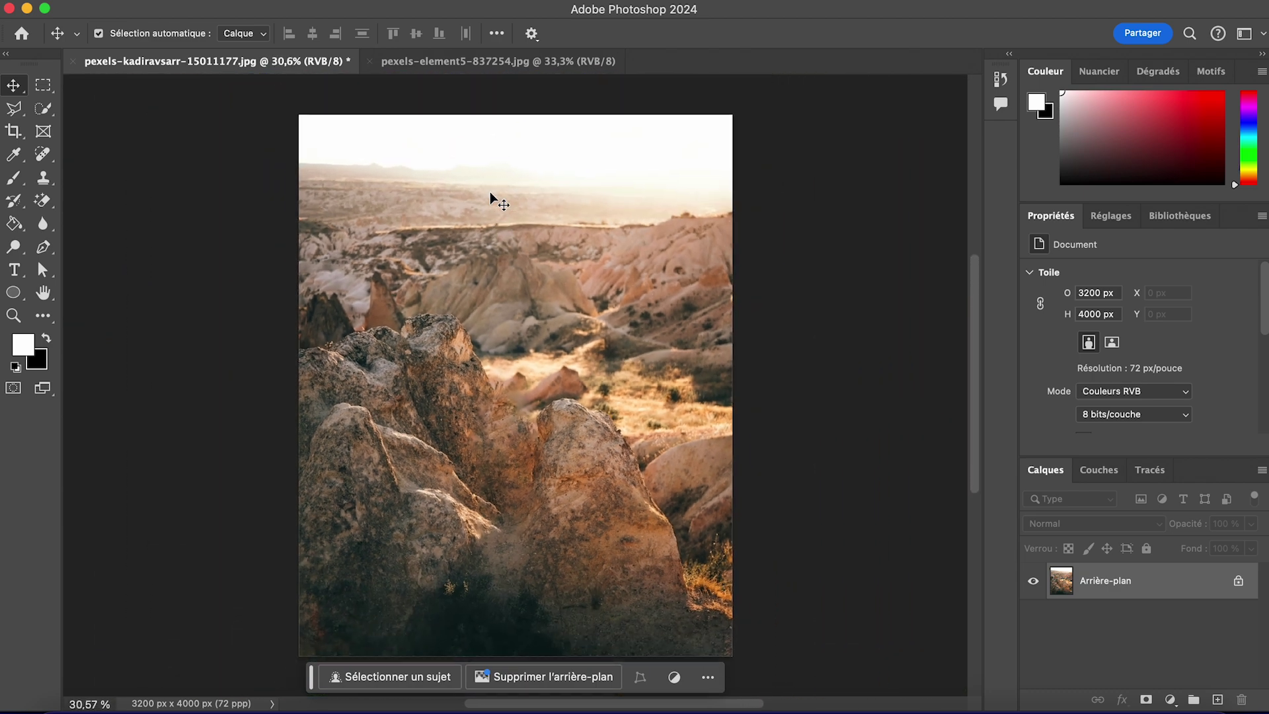
pyautogui.scroll(-1, 490, 191)
pyautogui.press('super+z')
pyautogui.press('super+z')
pyautogui.press('super+z')
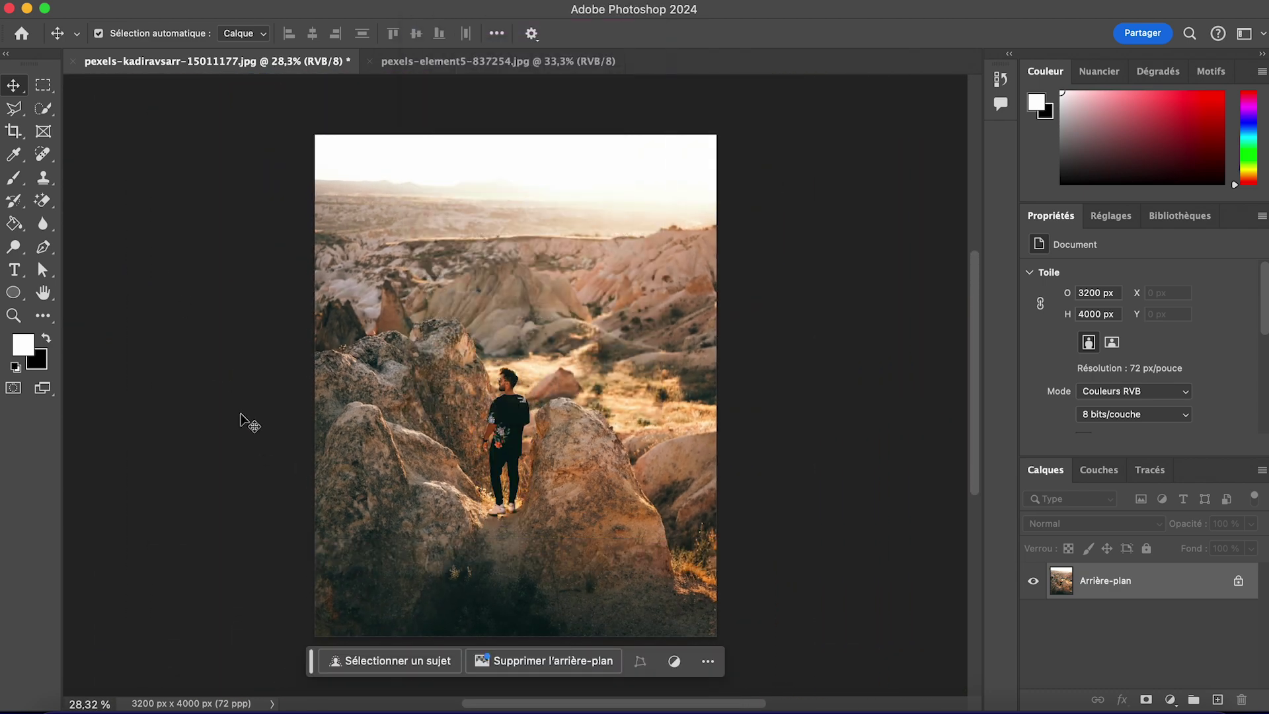
pyautogui.scroll(-2, 249, 423)
pyautogui.scroll(2, 249, 423)
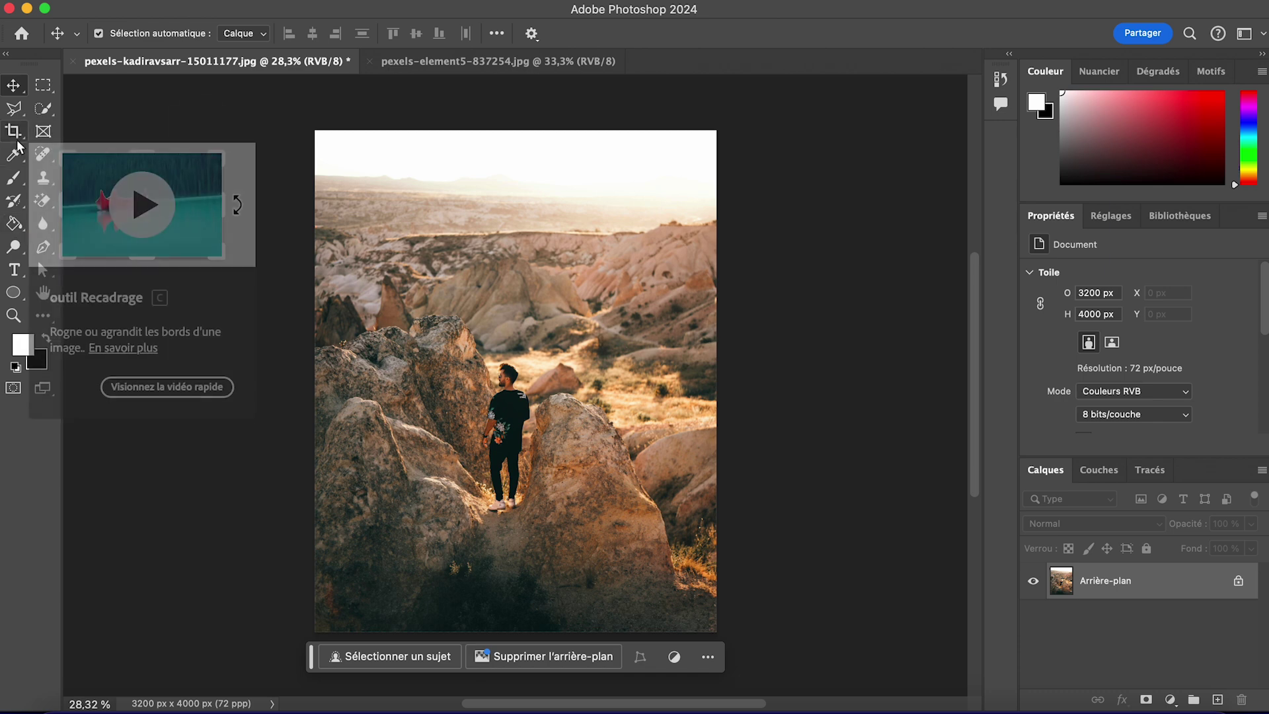
# Outline the whole standing man with the Patch tool (Outil Pièce) in Source mode.
pyautogui.click(47, 154)
pyautogui.rightClick(45, 153)
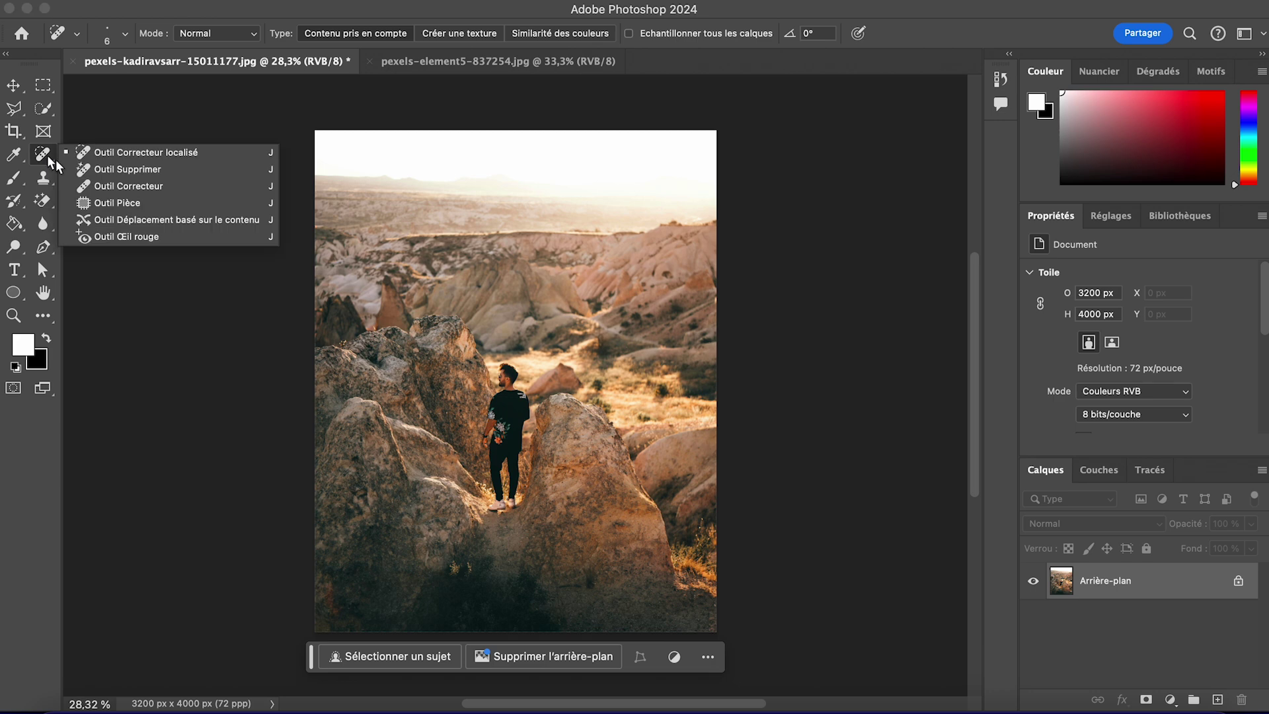
pyautogui.click(102, 200)
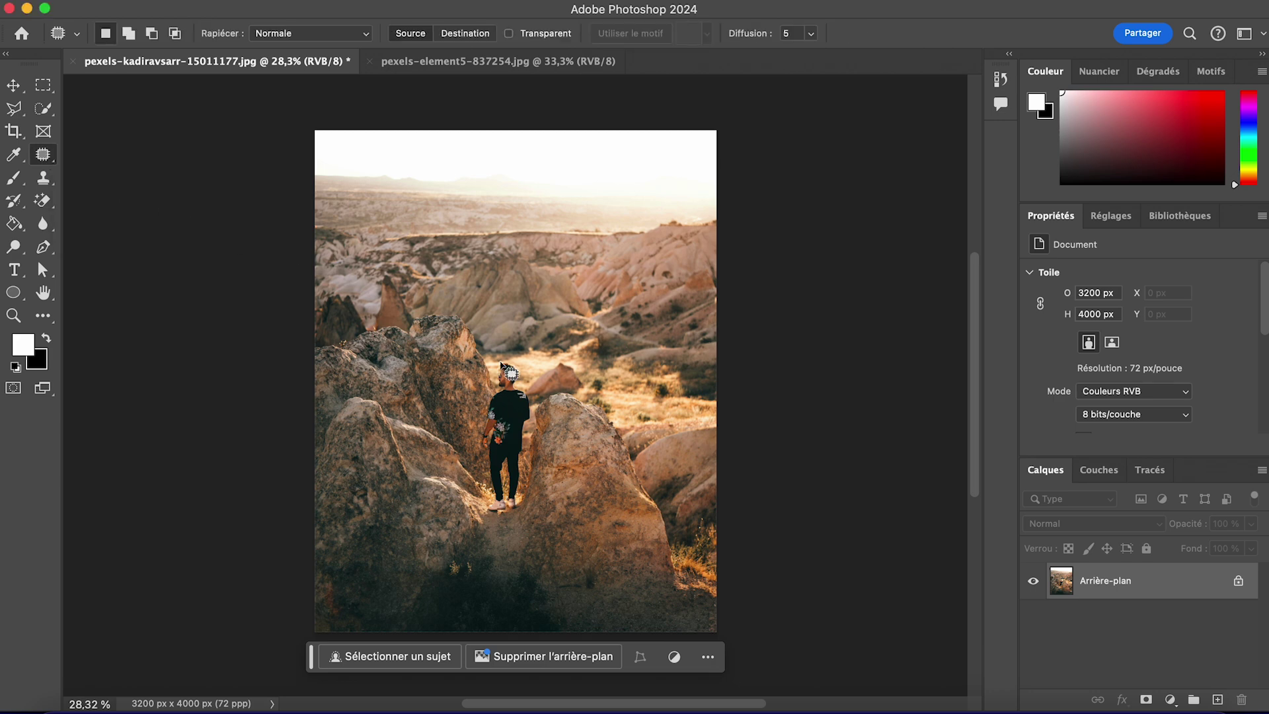
pyautogui.moveTo(491, 356)
pyautogui.mouseDown()
pyautogui.moveTo(469, 431)
pyautogui.moveTo(478, 505)
pyautogui.moveTo(495, 519)
pyautogui.moveTo(524, 504)
pyautogui.moveTo(537, 406)
pyautogui.moveTo(538, 377)
pyautogui.moveTo(492, 357)
pyautogui.mouseUp()
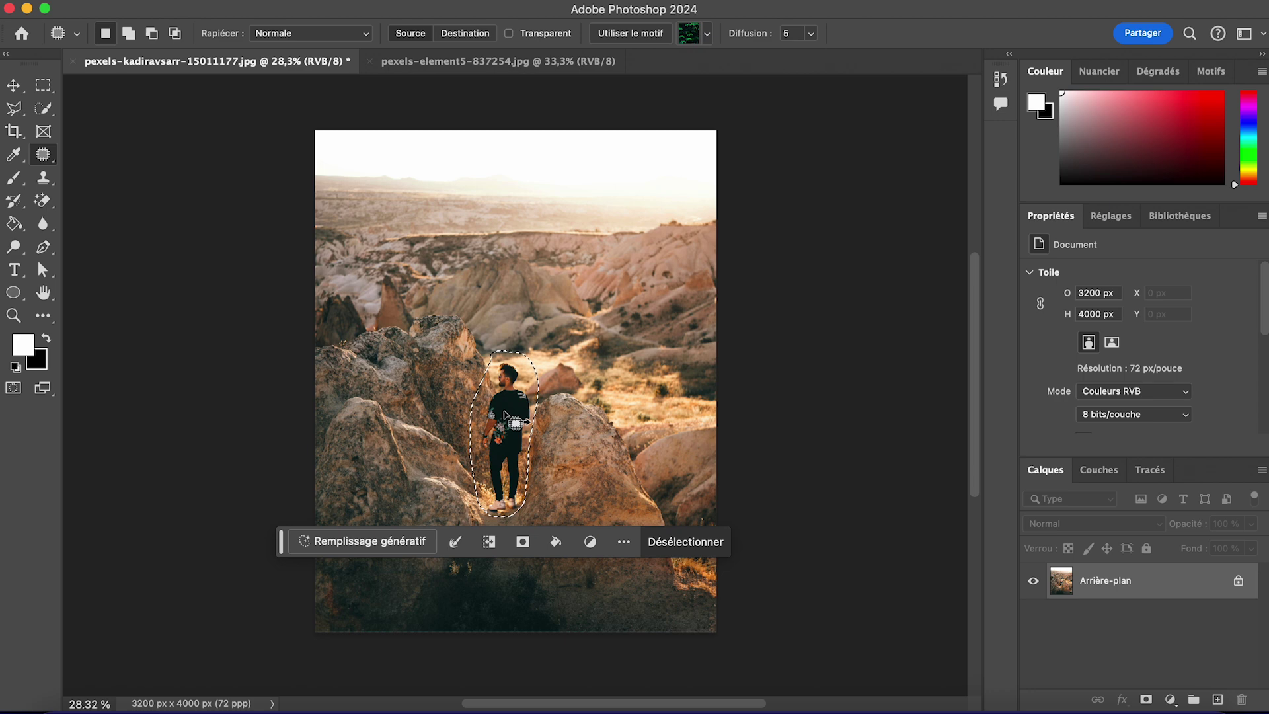
# Patch the outlined man with the valley terrain to his right, and clear the selection.
pyautogui.moveTo(519, 421); pyautogui.dragTo(671, 410)
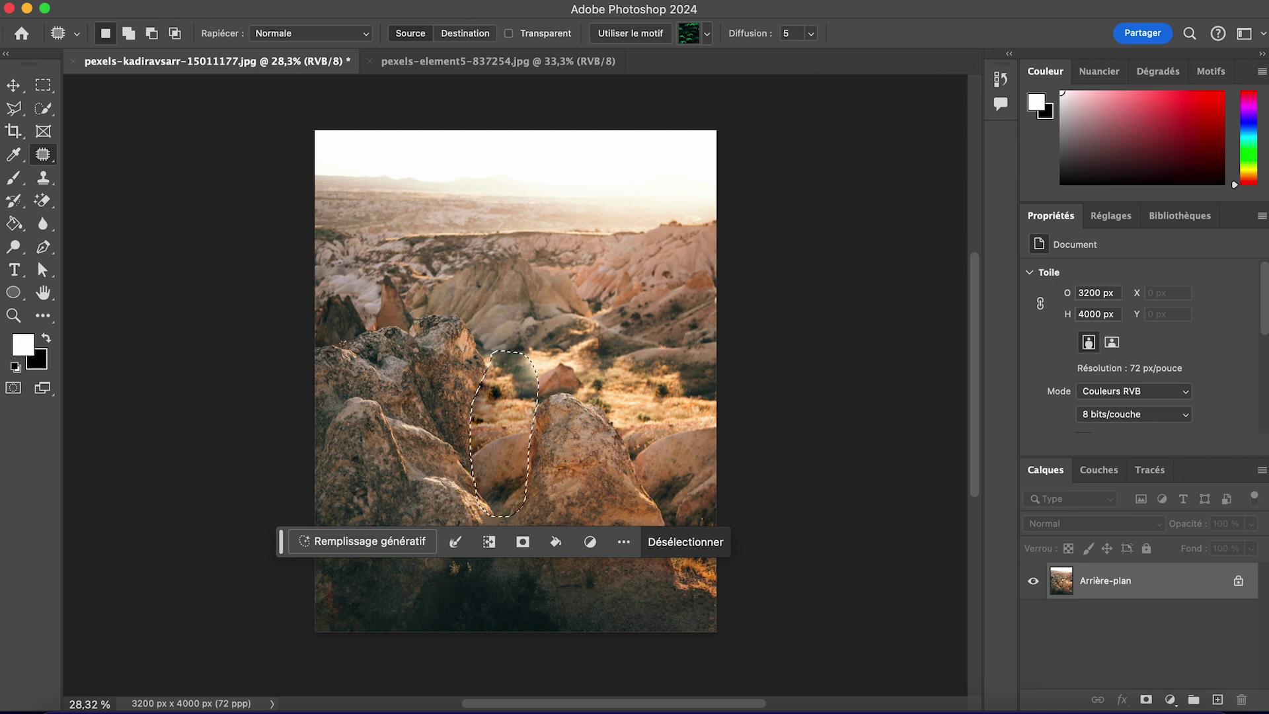
pyautogui.click(426, 1)
pyautogui.click(431, 28)
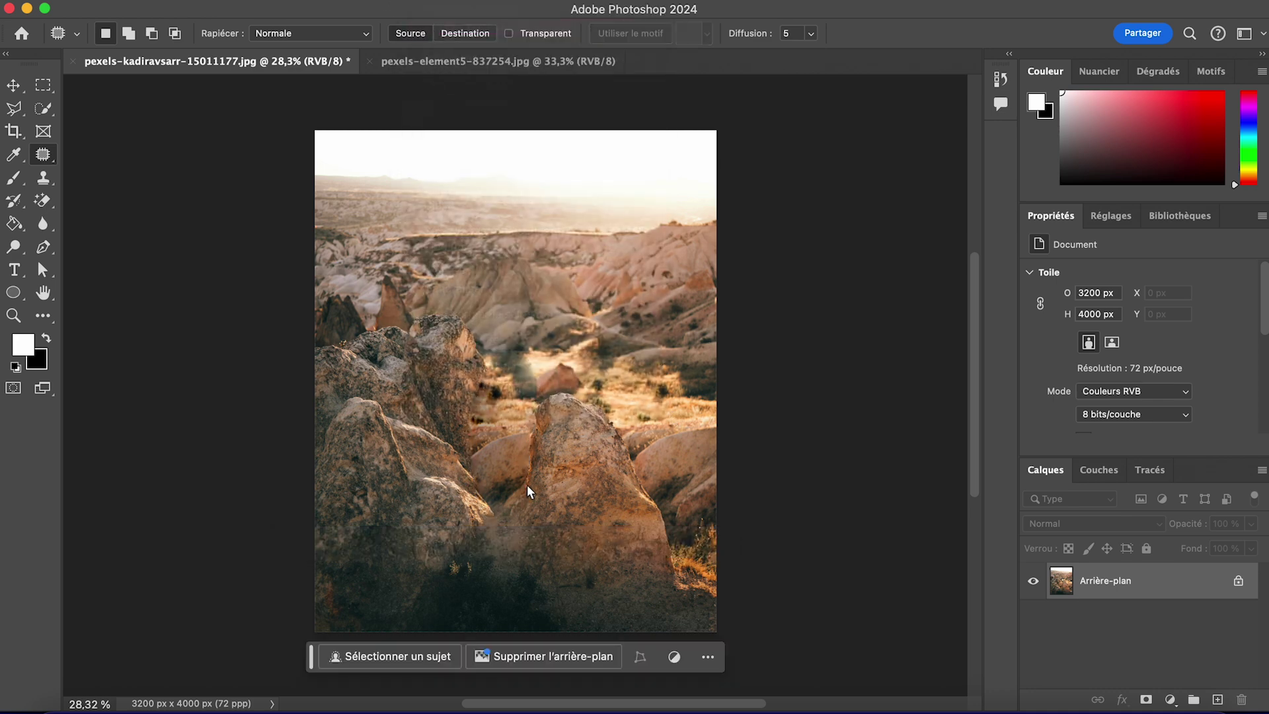
# Undo the valley patch and try to patch the man with the adjacent rock to his lower right.
pyautogui.press('super+z')
pyautogui.press('super+z')
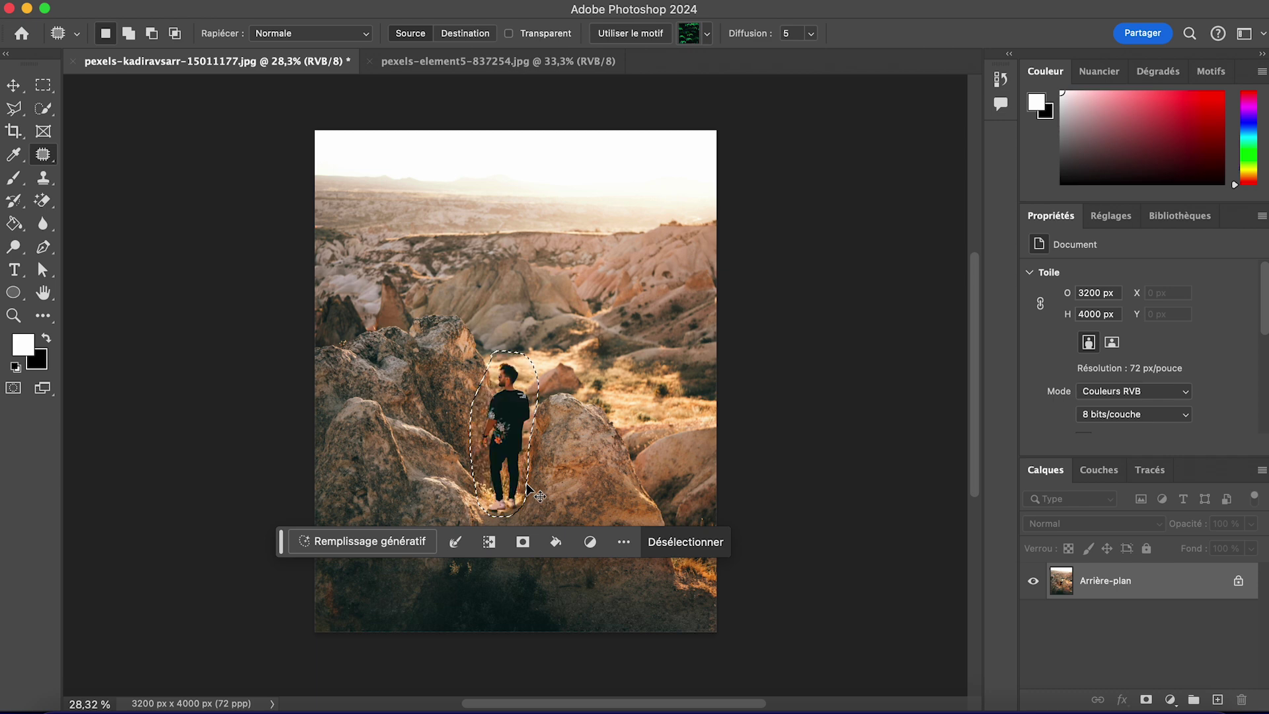
pyautogui.moveTo(515, 440); pyautogui.dragTo(552, 473)
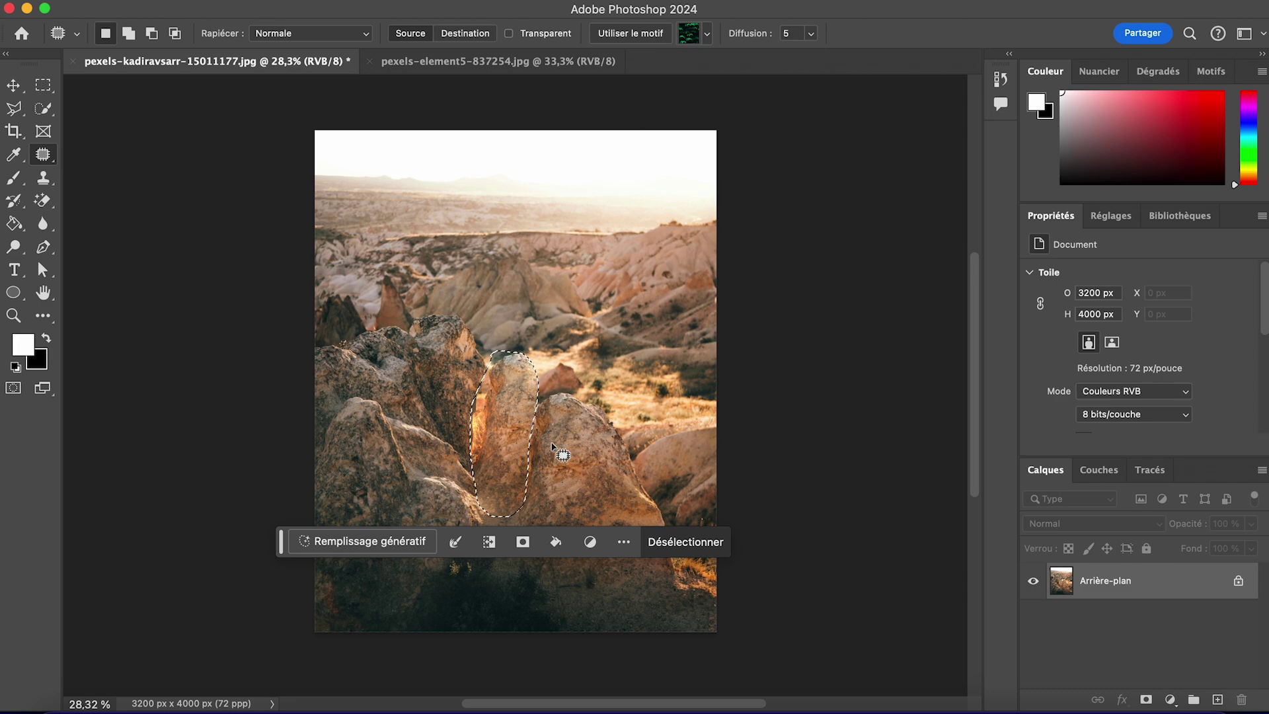
pyautogui.press('super+z')
# Patch the man with the area just above him, clear the selection and inspect the patched area.
pyautogui.moveTo(502, 423); pyautogui.dragTo(522, 342)
pyautogui.click(464, 313)
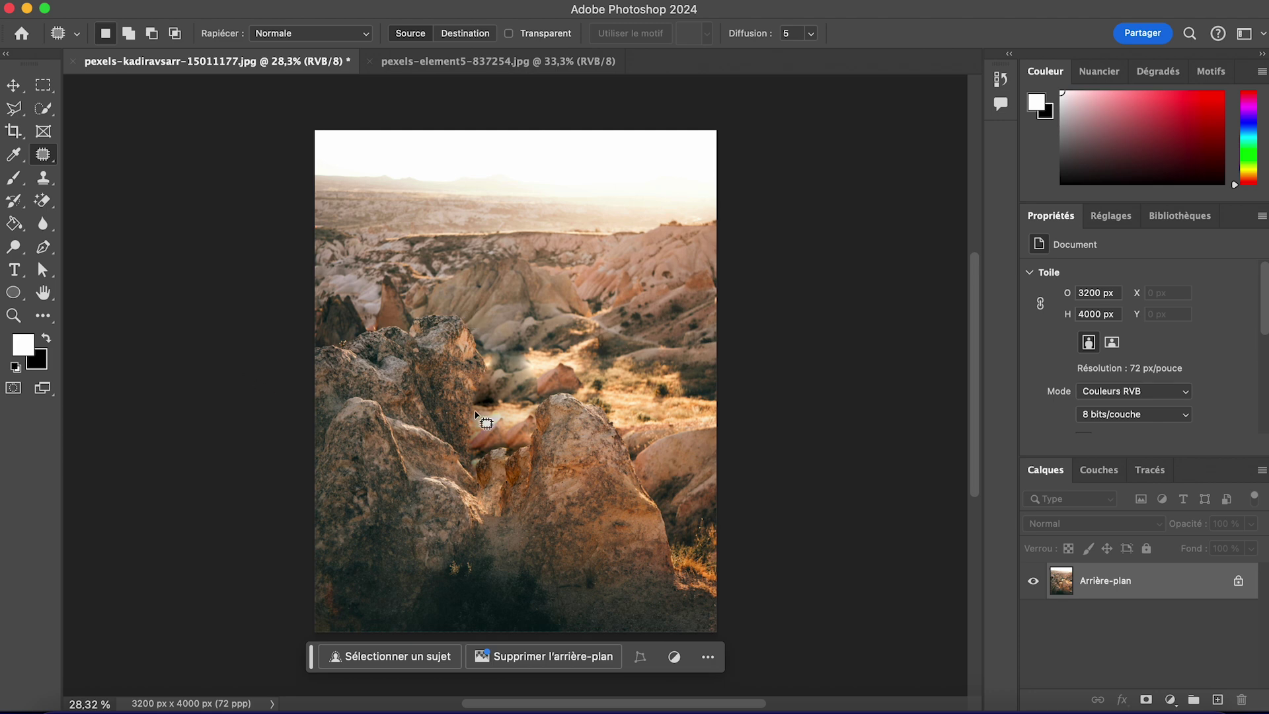
pyautogui.scroll(3, 475, 415)
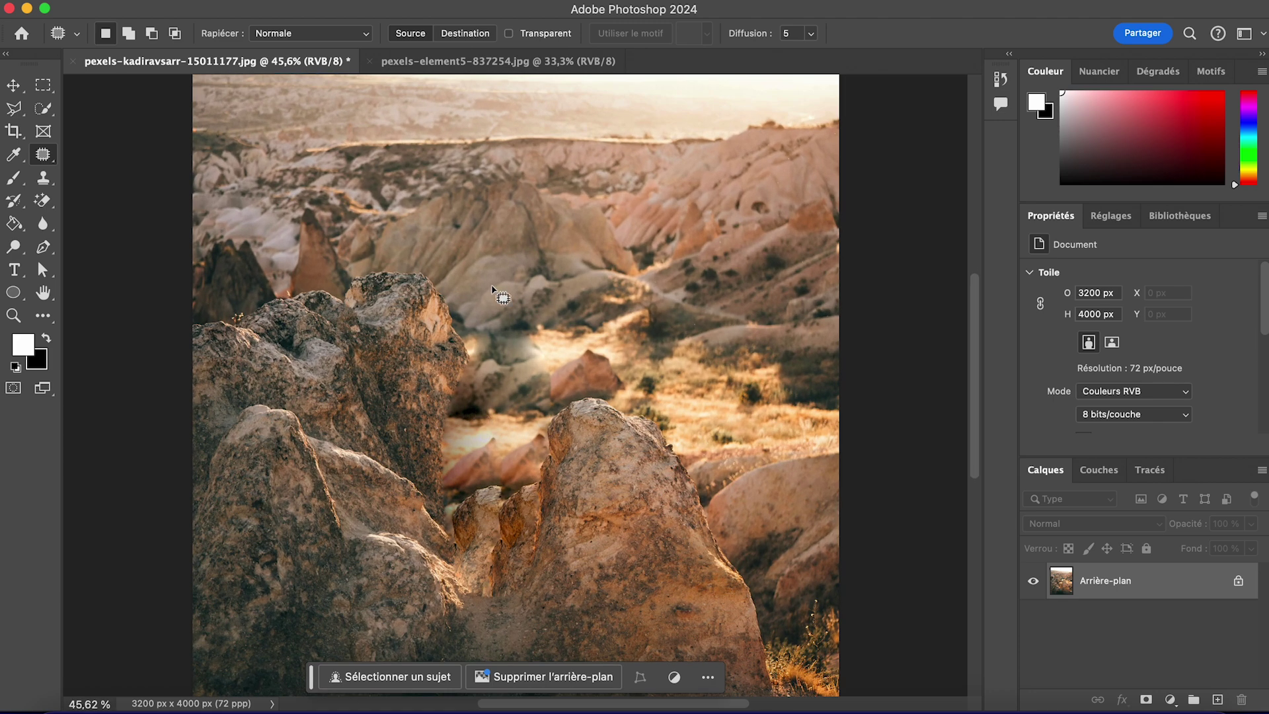
pyautogui.scroll(-1, 569, 543)
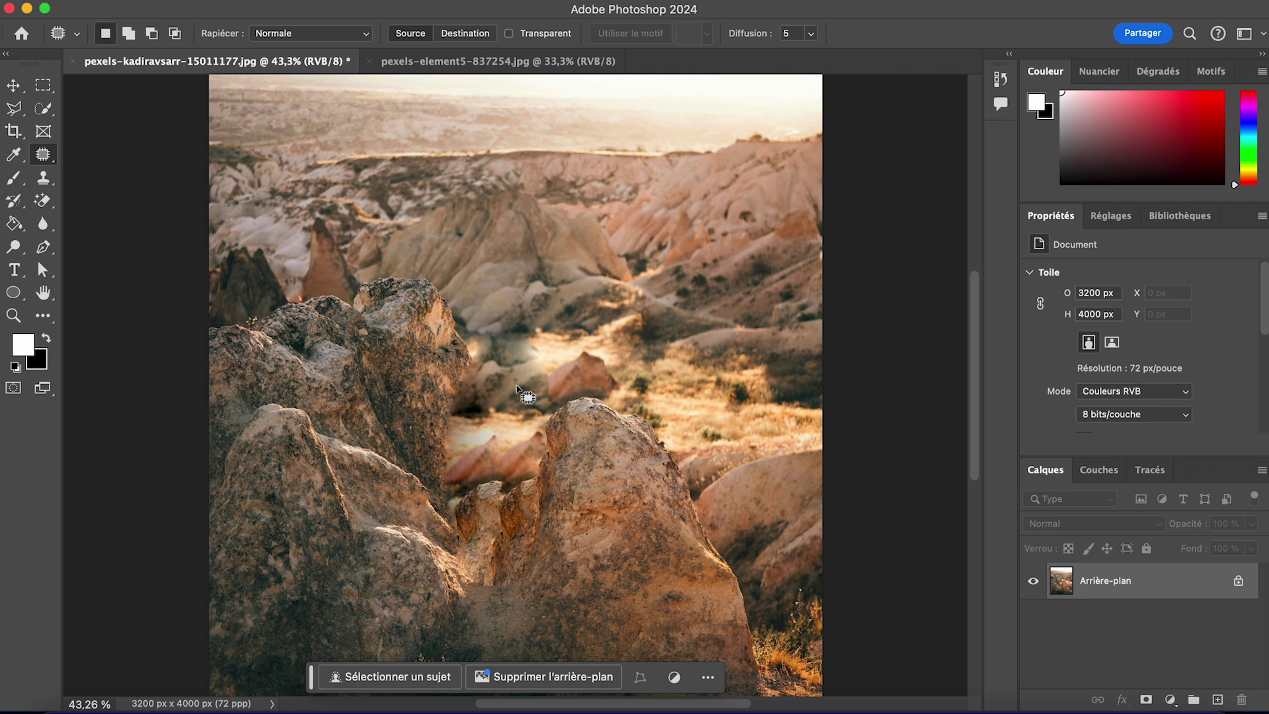
pyautogui.scroll(-4, 519, 386)
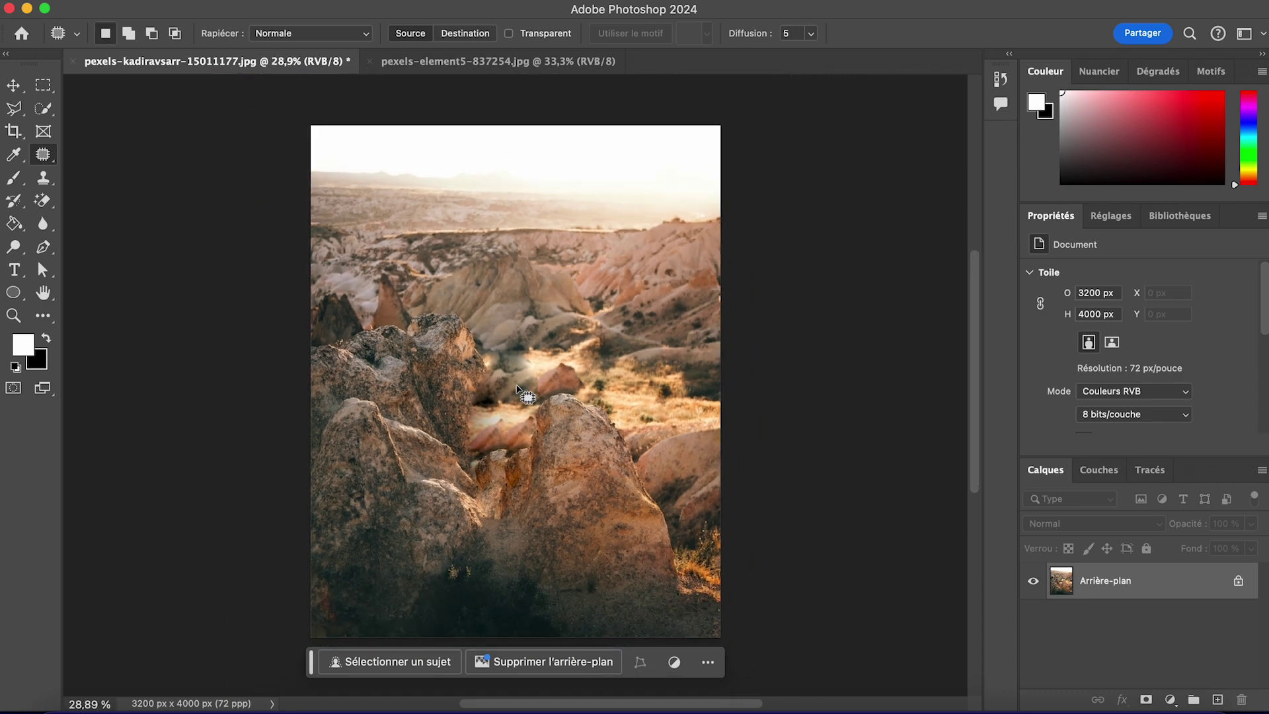
pyautogui.scroll(2, 518, 390)
pyautogui.scroll(2, 518, 390)
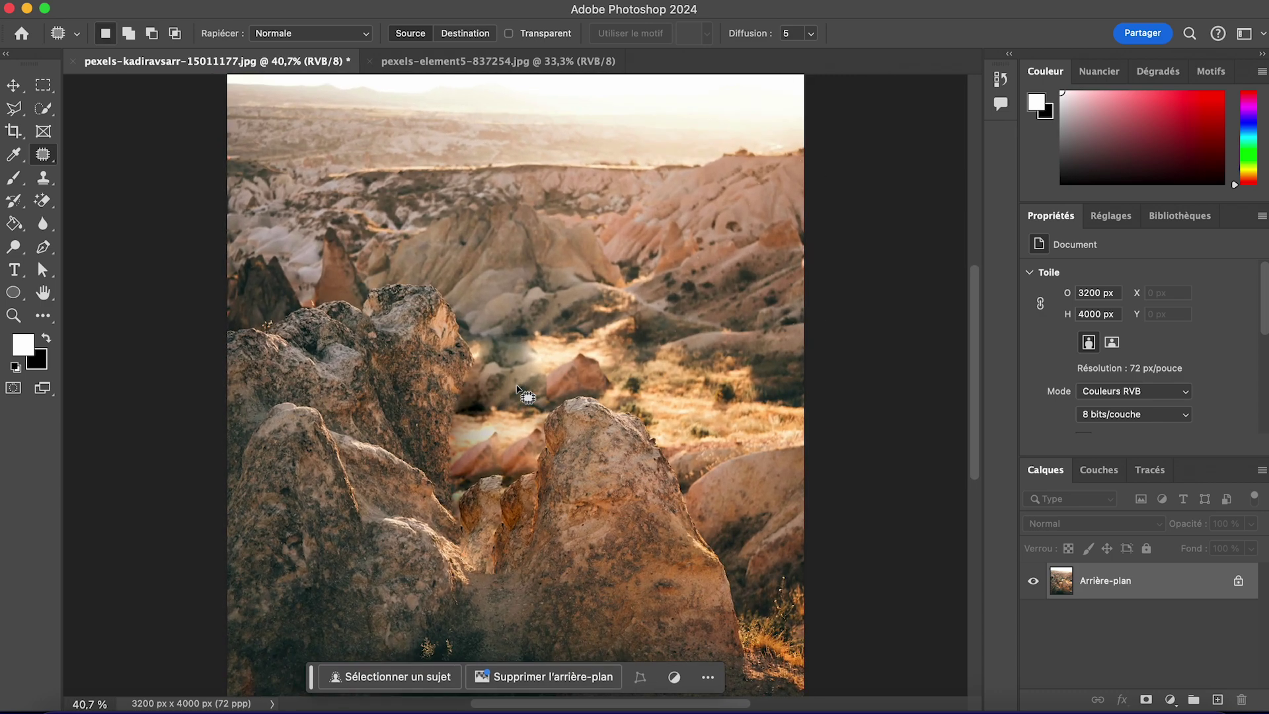
pyautogui.scroll(-2, 518, 390)
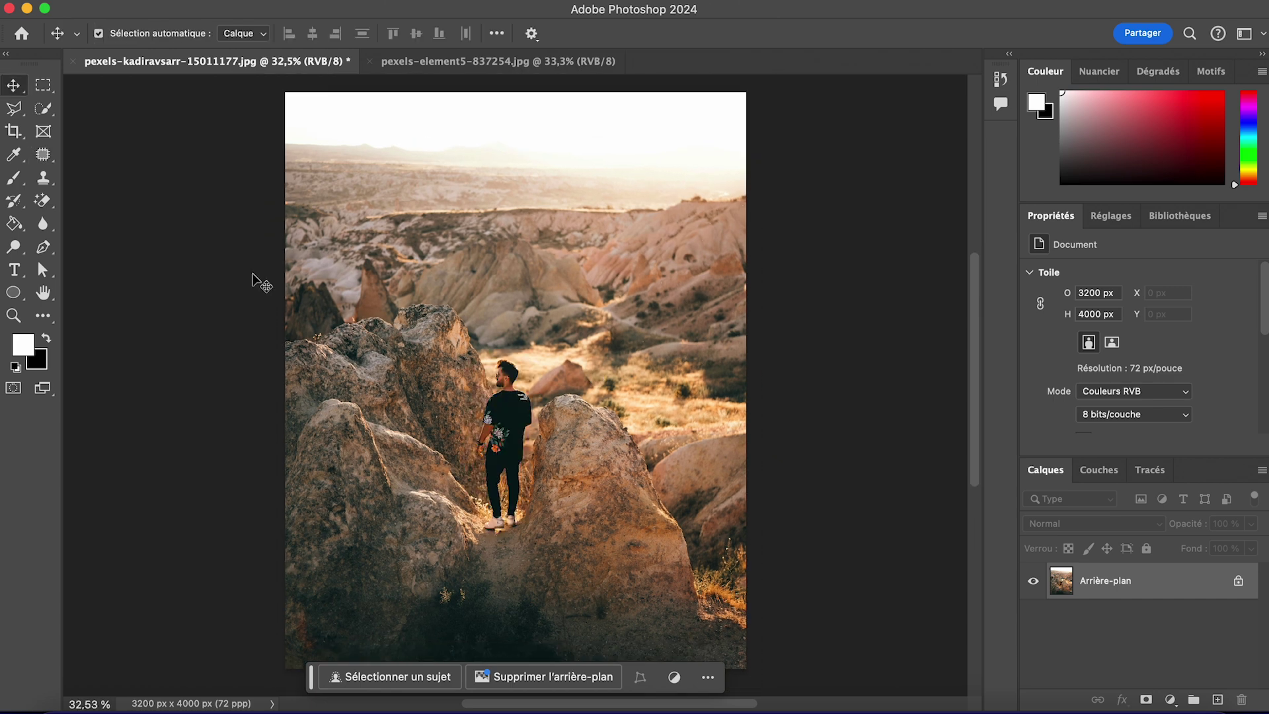
# Choose the Clone Stamp tool (Outil Tampon de duplication) and set its brush size to 25 px.
pyautogui.scroll(1, 261, 284)
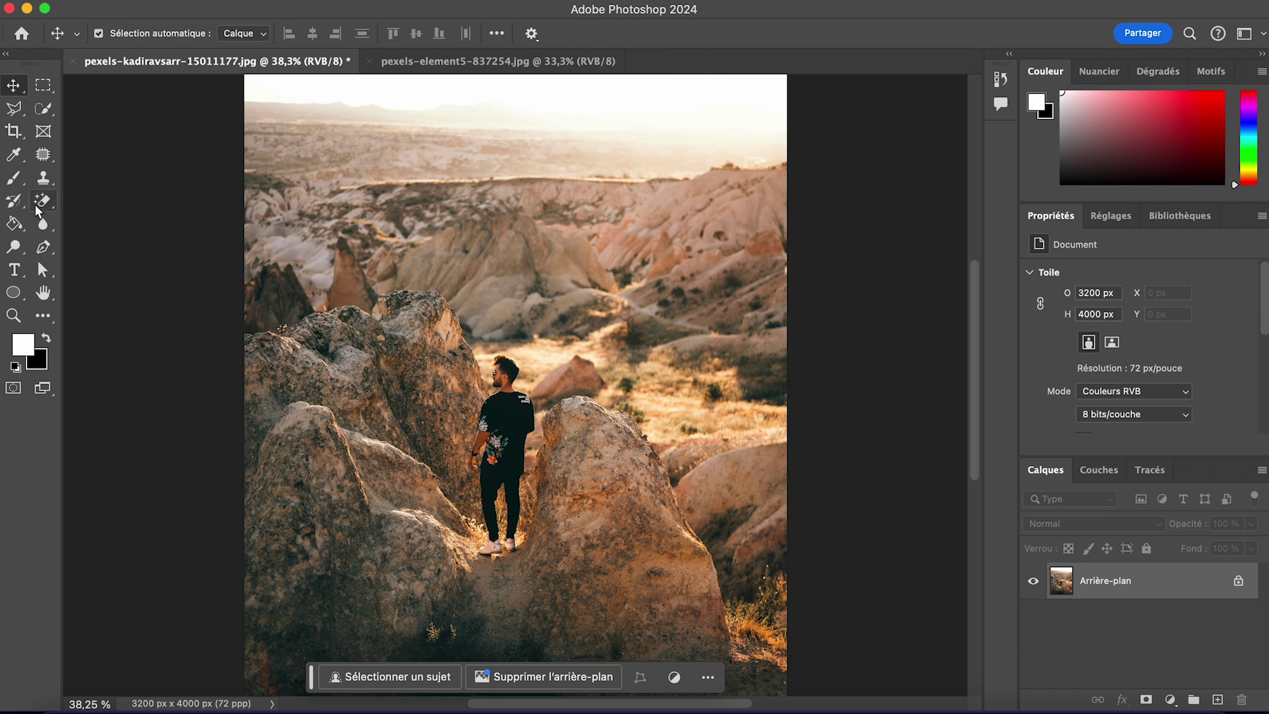
pyautogui.click(44, 178)
pyautogui.click(45, 154)
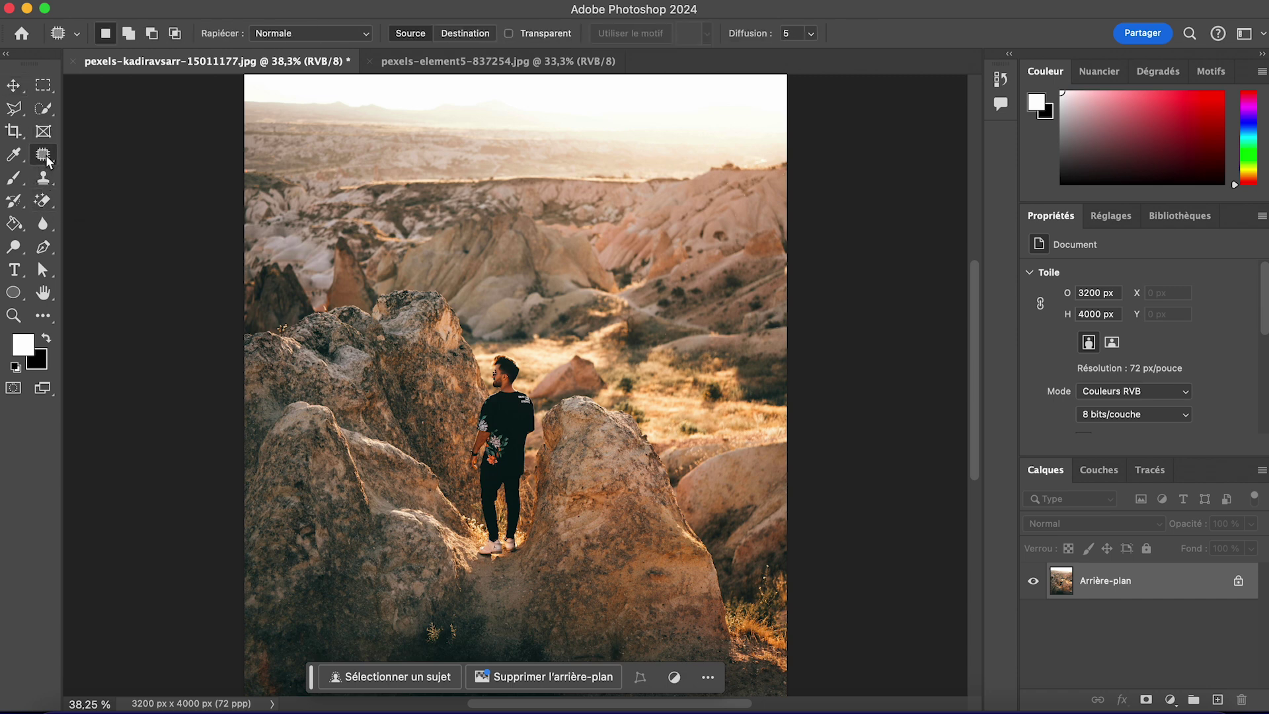
pyautogui.rightClick(46, 156)
pyautogui.click(43, 177)
pyautogui.rightClick(44, 178)
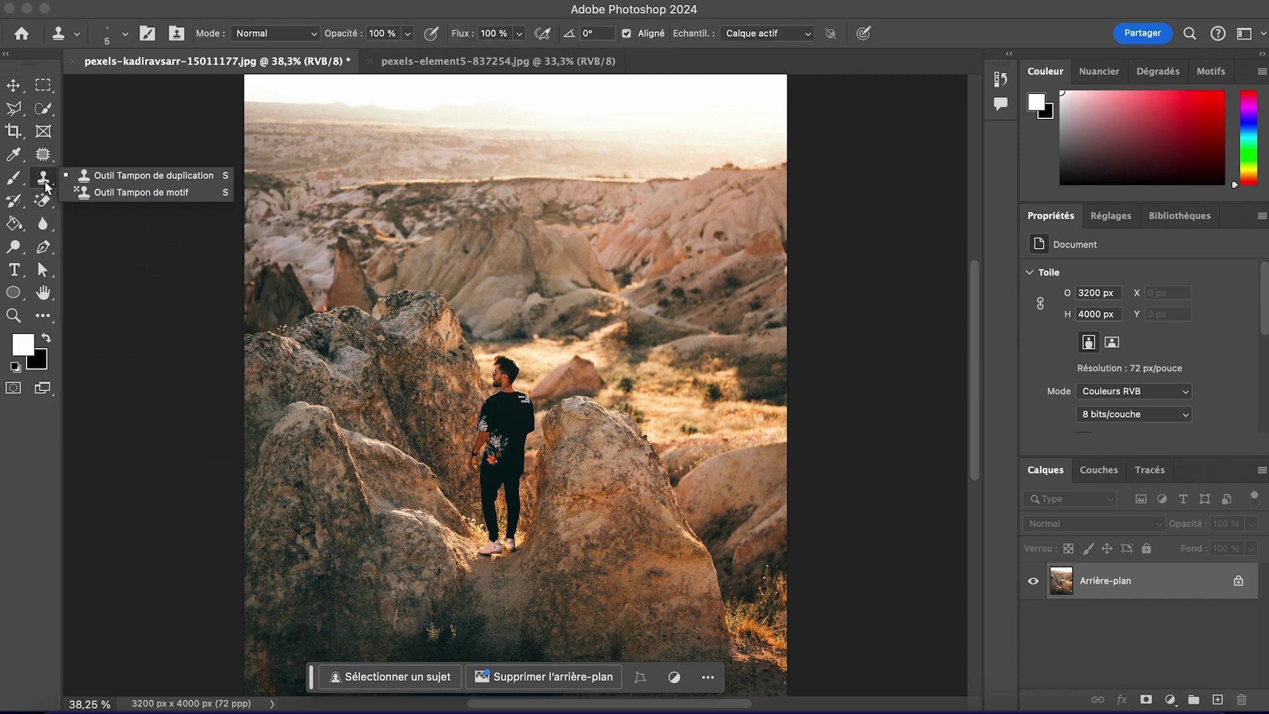
pyautogui.click(122, 176)
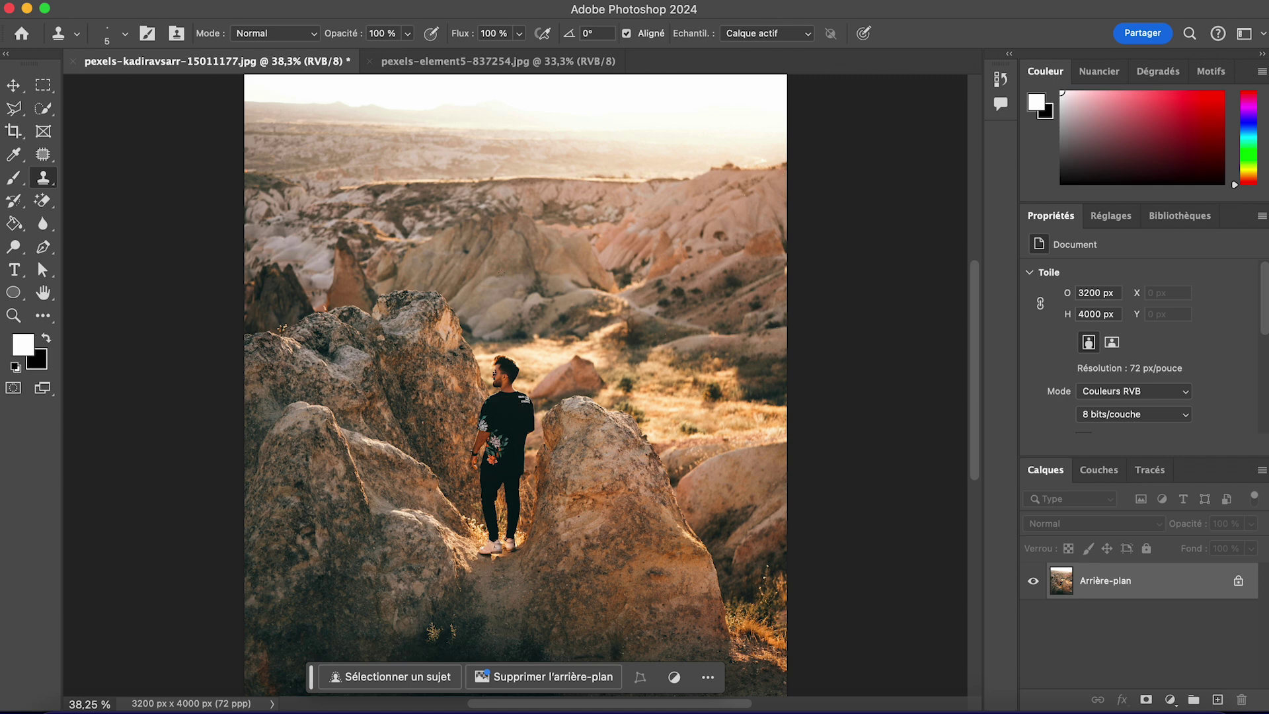
pyautogui.click(126, 38)
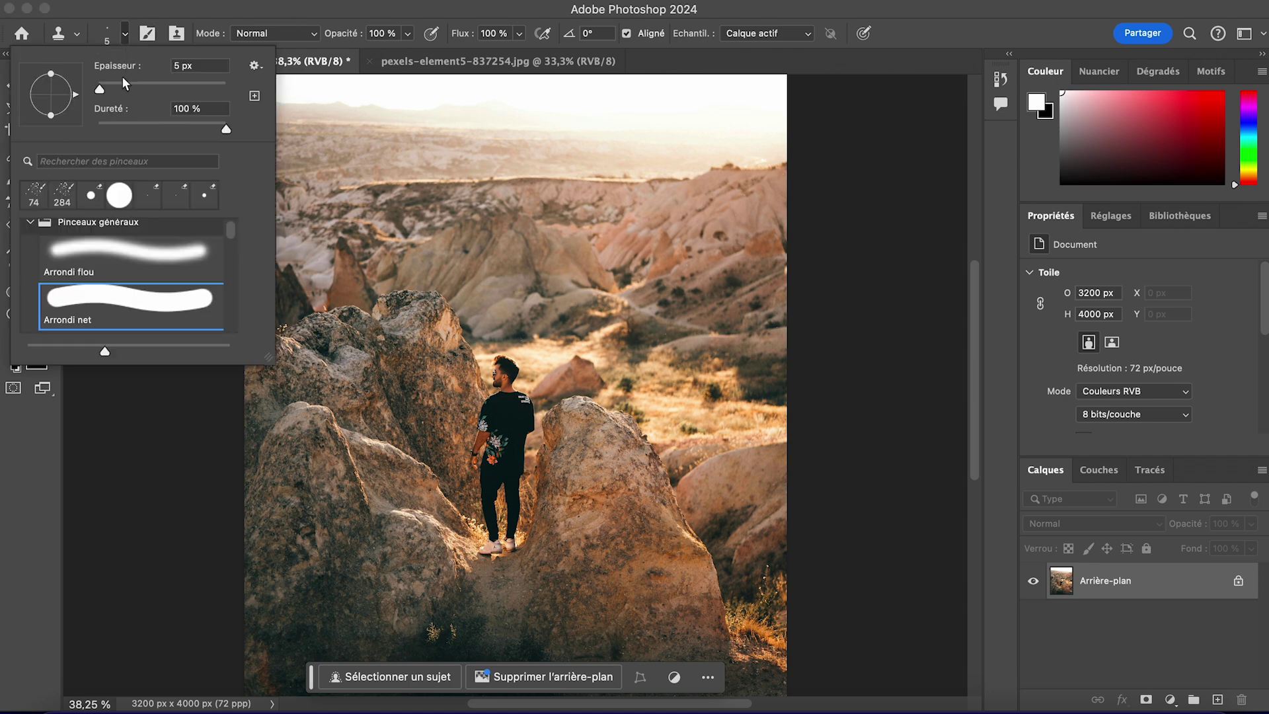
pyautogui.click(118, 82)
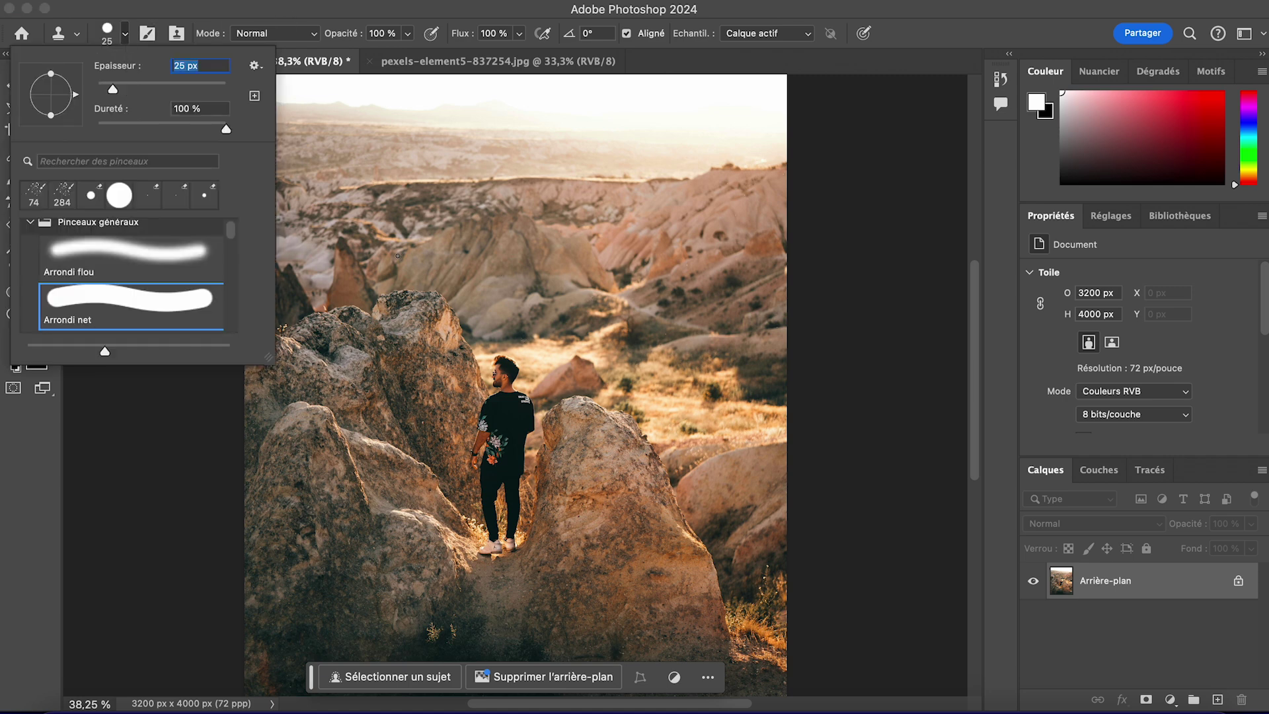
# Set the Clone Stamp brush to 65 px and clone sampled surroundings over parts of the man's head and torso.
pyautogui.click(137, 85)
pyautogui.click(504, 312)
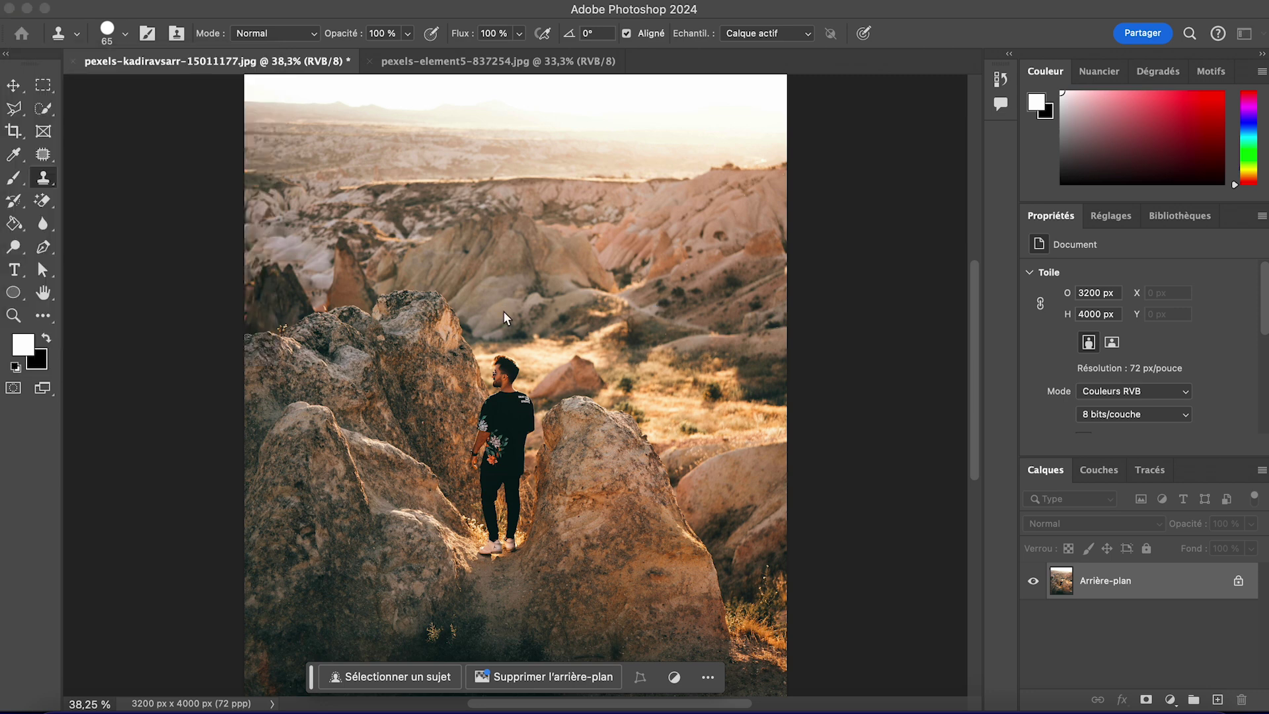
pyautogui.click(502, 310)
pyautogui.click(714, 300)
pyautogui.keyDown('alt'); pyautogui.click(514, 364); pyautogui.keyUp('alt')
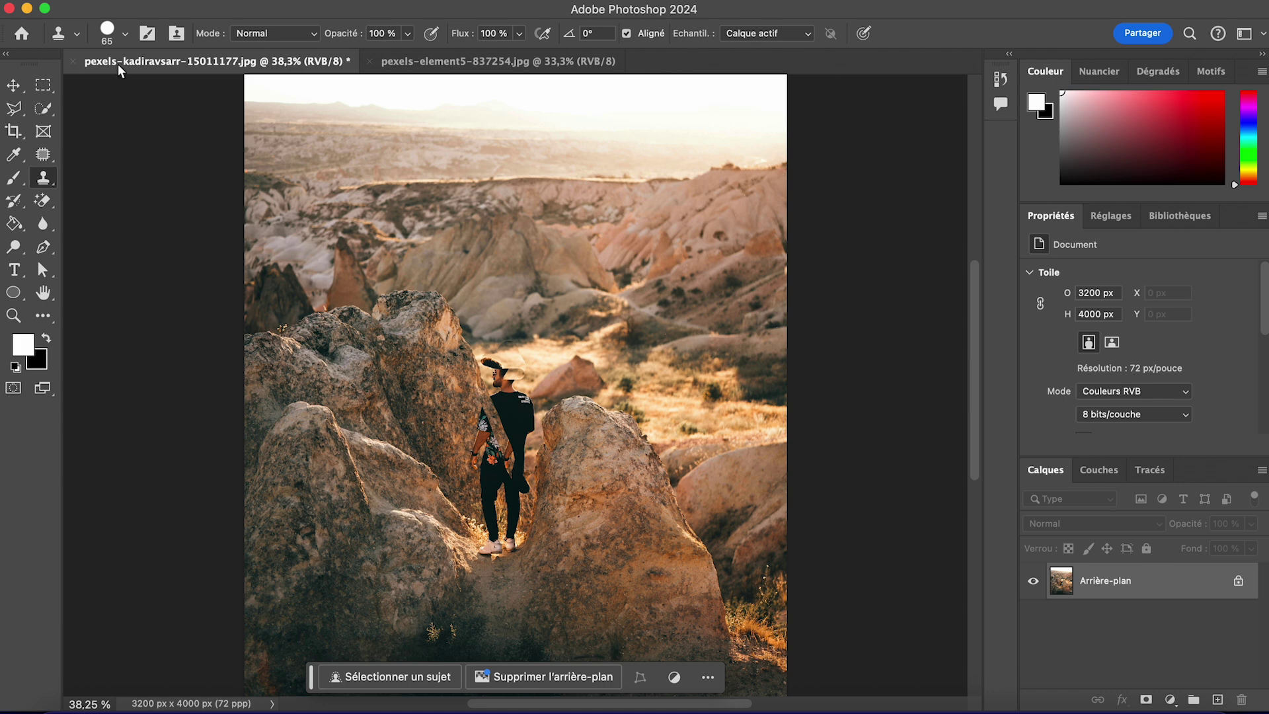
# Enlarge the Clone Stamp brush to 94 px and clone the adjacent rock over the man's left-hand torso and upper leg.
pyautogui.click(125, 33)
pyautogui.moveTo(153, 80); pyautogui.dragTo(157, 82)
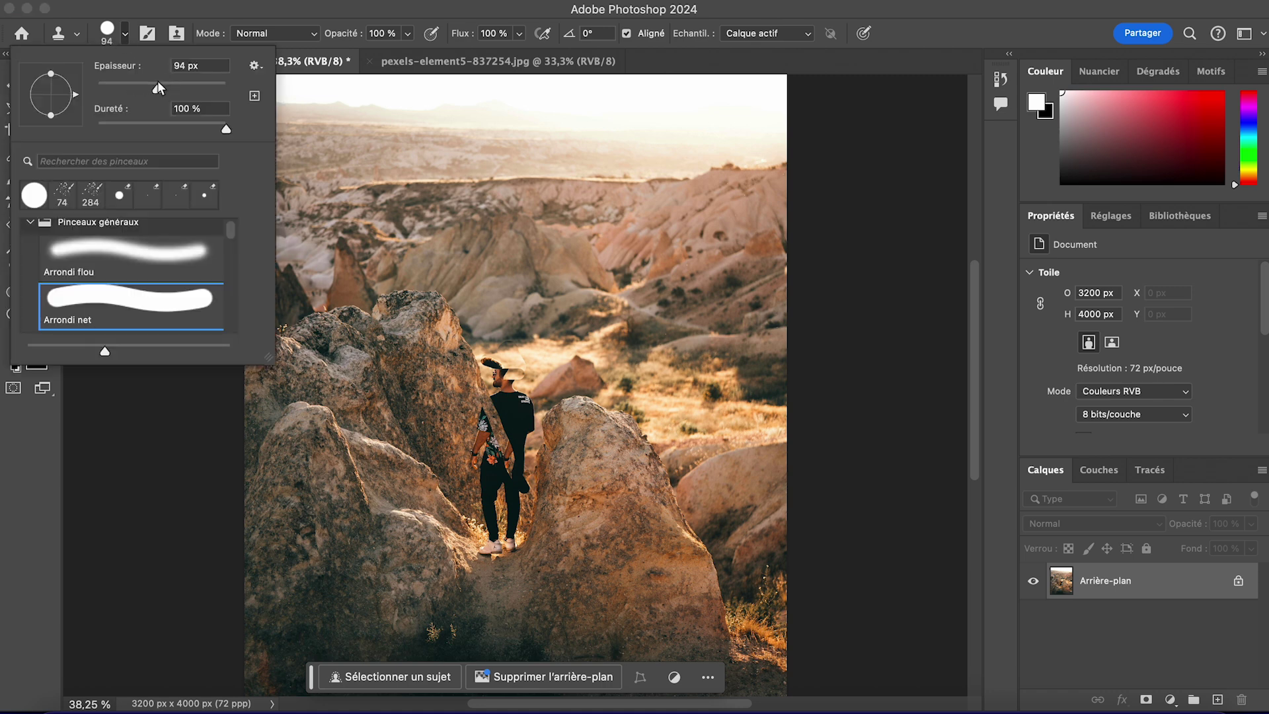
pyautogui.click(466, 404)
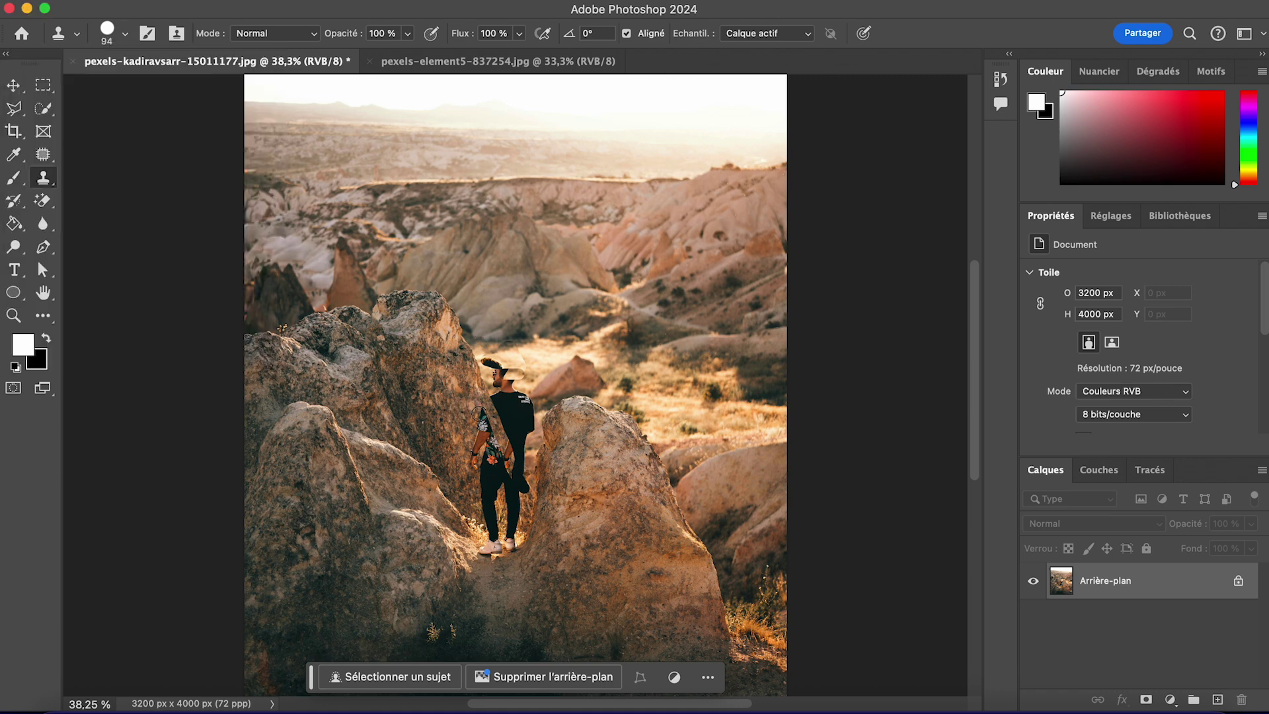
pyautogui.moveTo(479, 420); pyautogui.dragTo(474, 466)
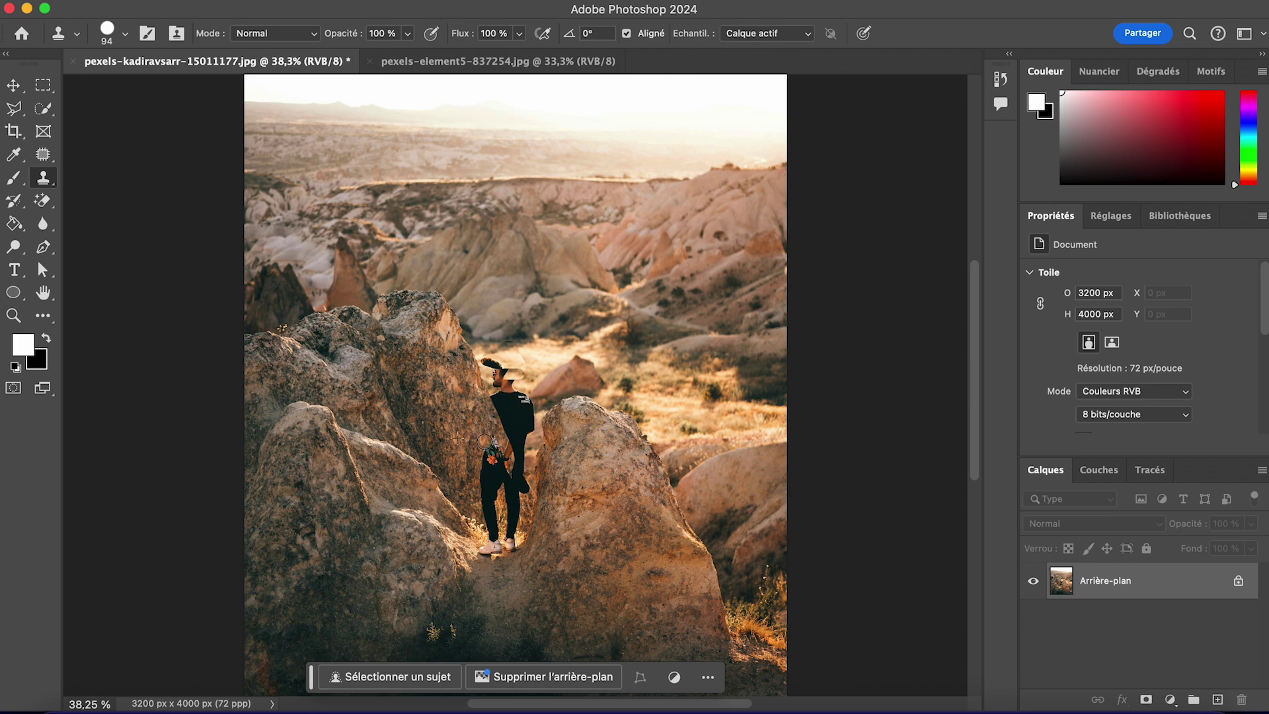
pyautogui.moveTo(483, 458); pyautogui.dragTo(483, 498)
pyautogui.moveTo(492, 437)
pyautogui.mouseDown()
pyautogui.moveTo(493, 500)
pyautogui.moveTo(491, 427)
pyautogui.moveTo(503, 478)
pyautogui.mouseUp()
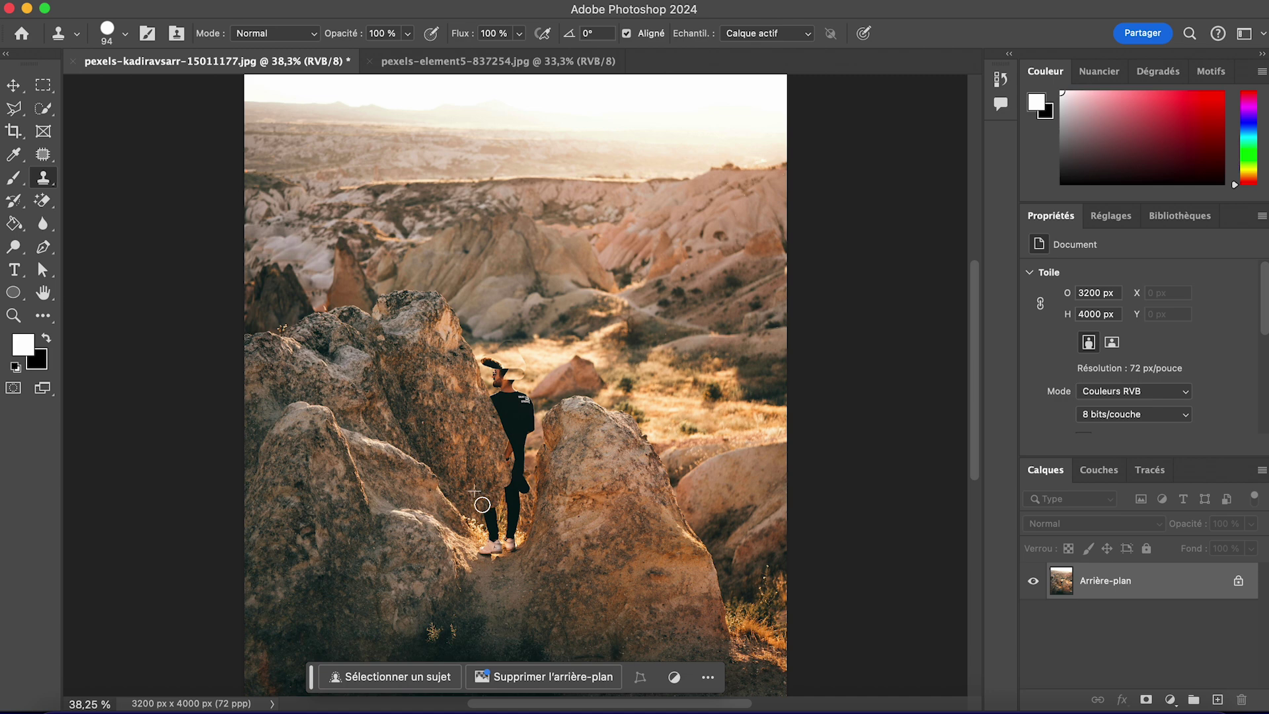
# Clone the rock and dry grass over the man's lower legs and feet, and cover his head with the valley background.
pyautogui.moveTo(487, 514); pyautogui.dragTo(493, 519)
pyautogui.keyDown('alt'); pyautogui.click(483, 530); pyautogui.keyUp('alt')
pyautogui.moveTo(483, 531)
pyautogui.mouseDown()
pyautogui.moveTo(513, 531)
pyautogui.moveTo(503, 543)
pyautogui.mouseUp()
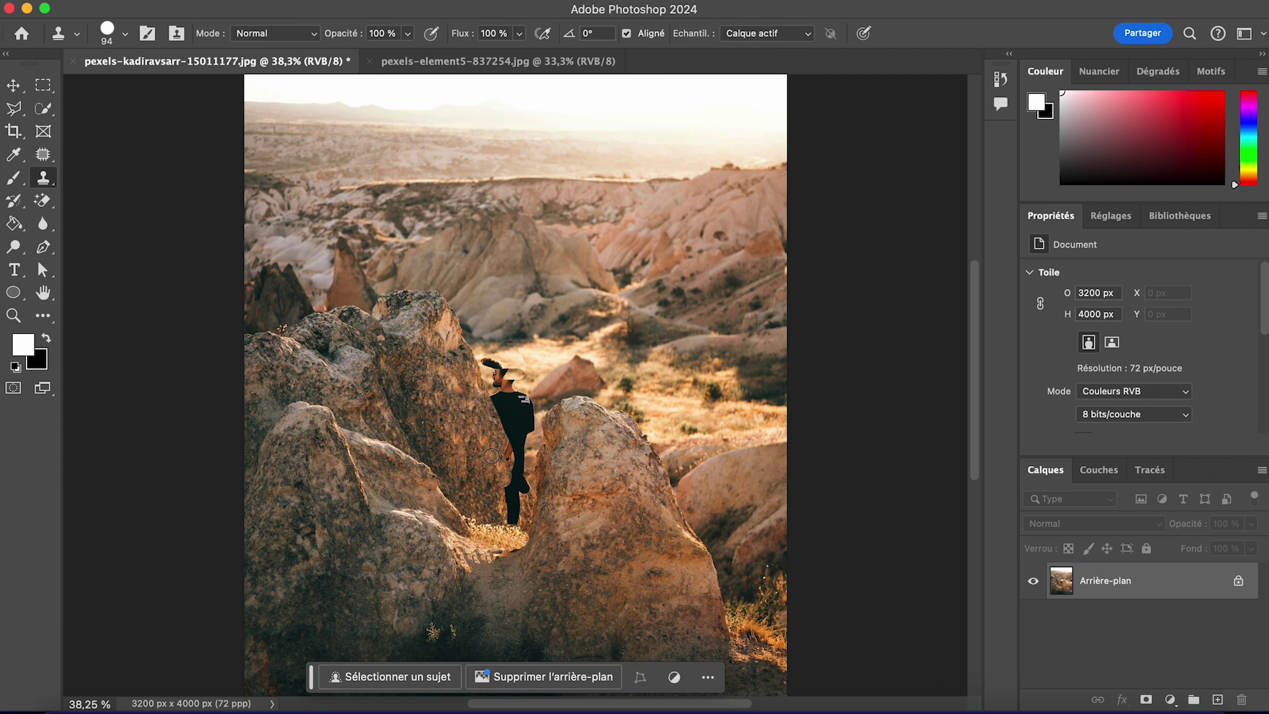
pyautogui.moveTo(488, 363)
pyautogui.mouseDown()
pyautogui.moveTo(527, 358)
pyautogui.moveTo(481, 469)
pyautogui.moveTo(527, 377)
pyautogui.moveTo(501, 365)
pyautogui.moveTo(521, 402)
pyautogui.mouseUp()
pyautogui.keyDown('alt'); pyautogui.click(537, 357); pyautogui.keyUp('alt')
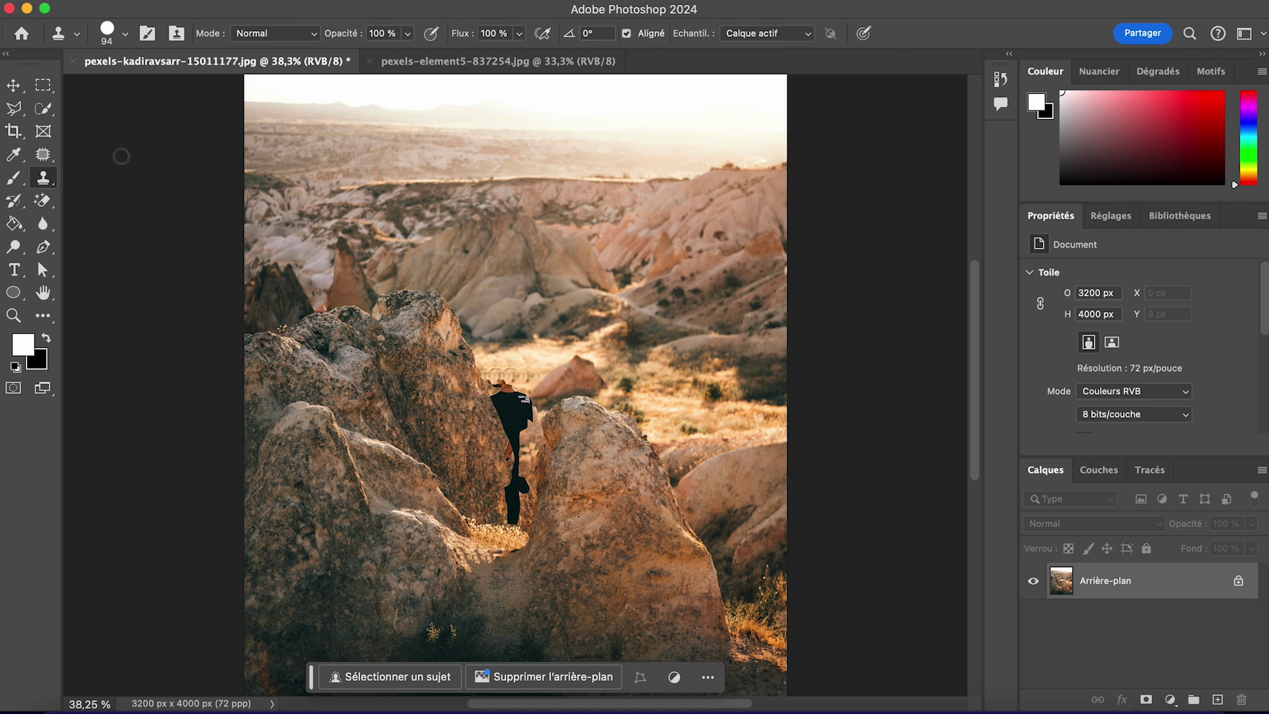
# Leave the Clone Stamp and switch to the Move tool.
pyautogui.click(9, 88)
pyautogui.scroll(2, 558, 288)
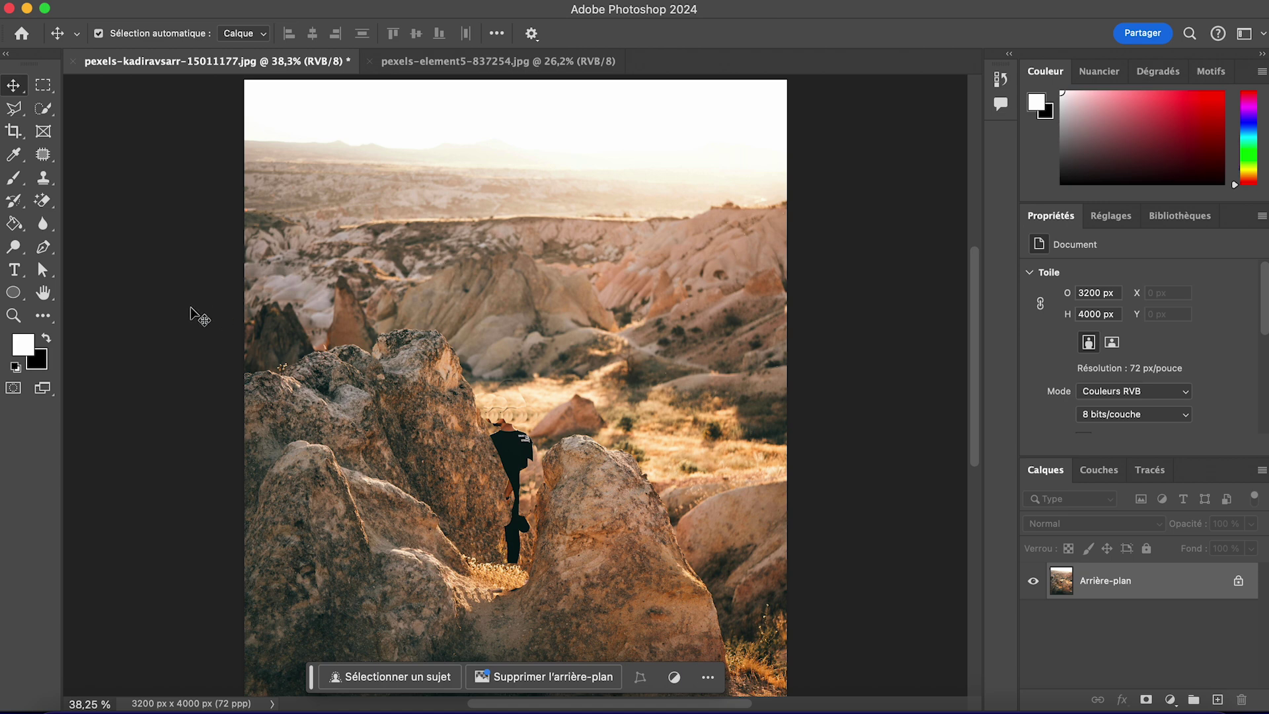
pyautogui.click(13, 108)
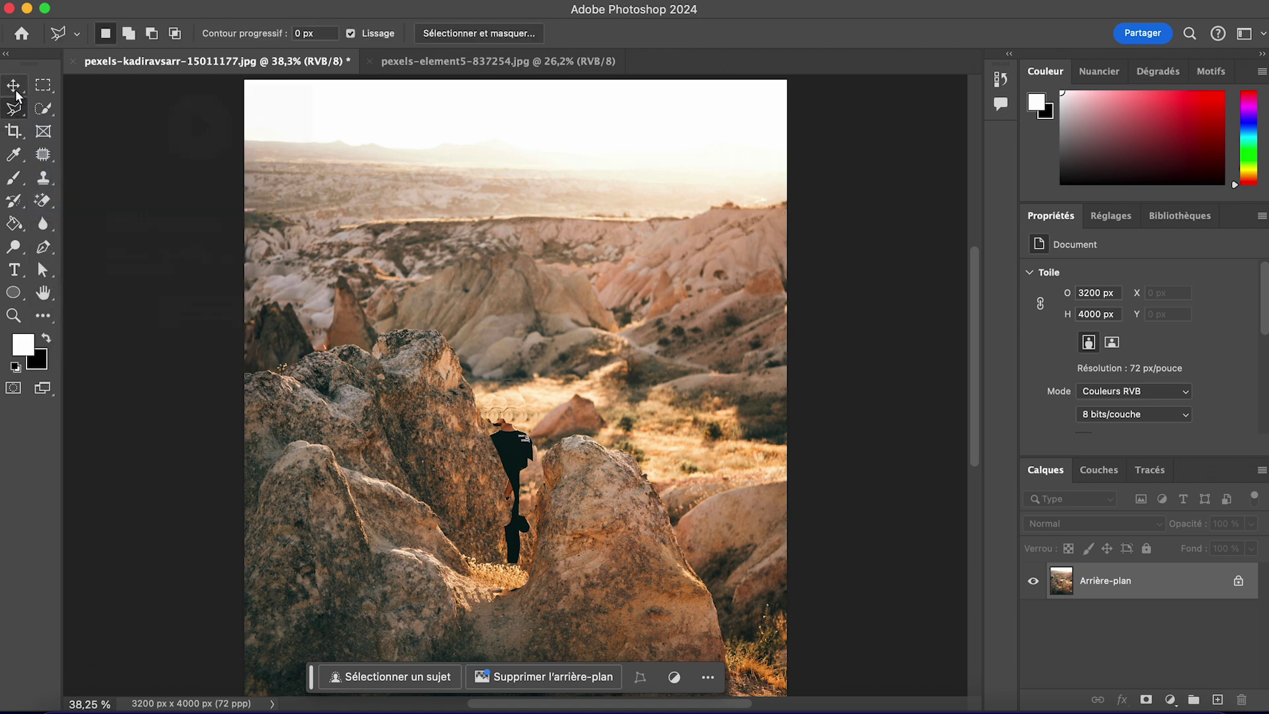
pyautogui.click(14, 84)
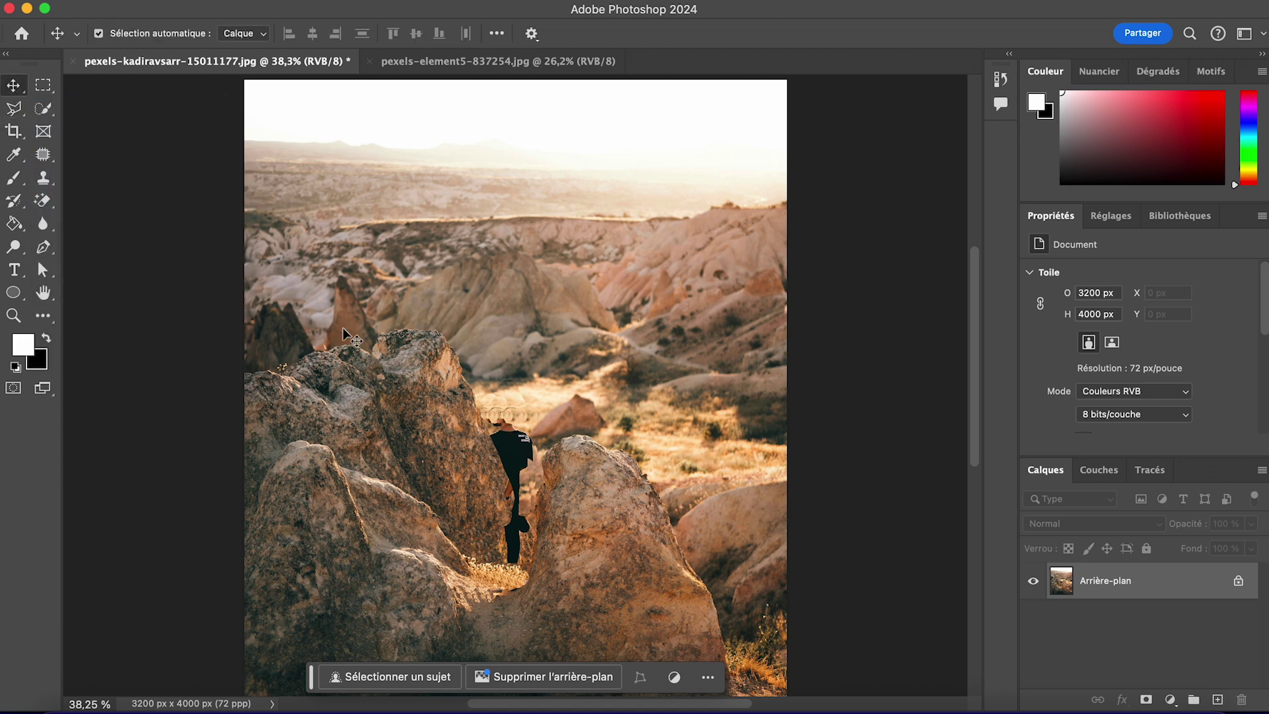